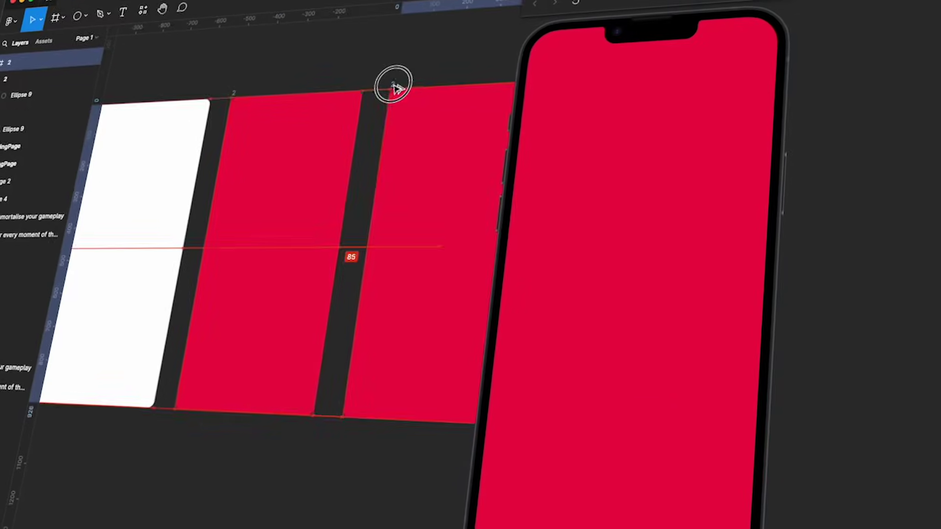
# Alt-drag a copy of the red phone frame beside the original
pyautogui.moveTo(248, 95); pyautogui.dragTo(382, 86)
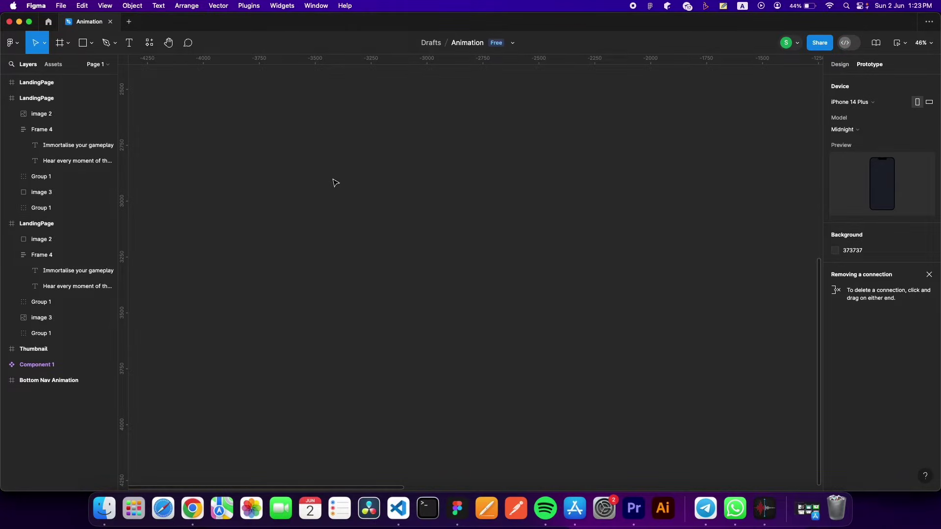
# Create an iPhone 14 Plus frame and name it 'ANimation'
pyautogui.press('f')
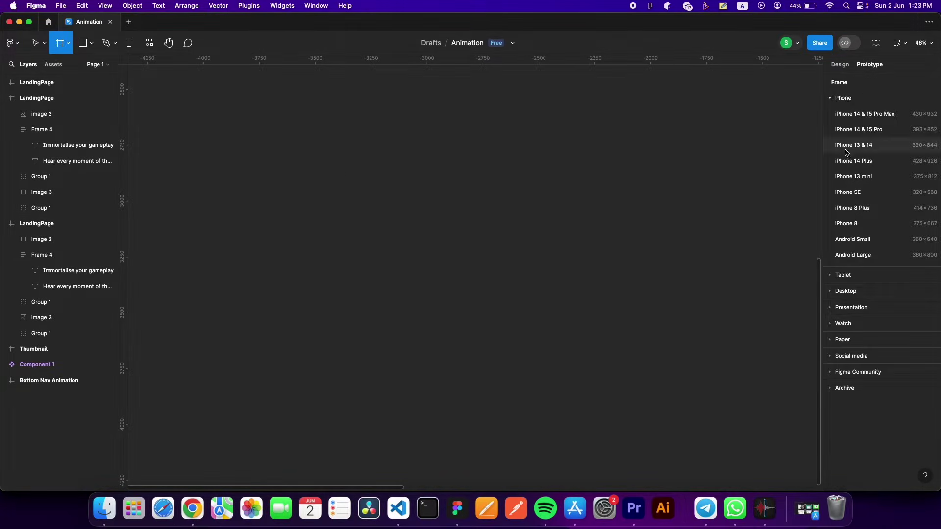
pyautogui.click(853, 161)
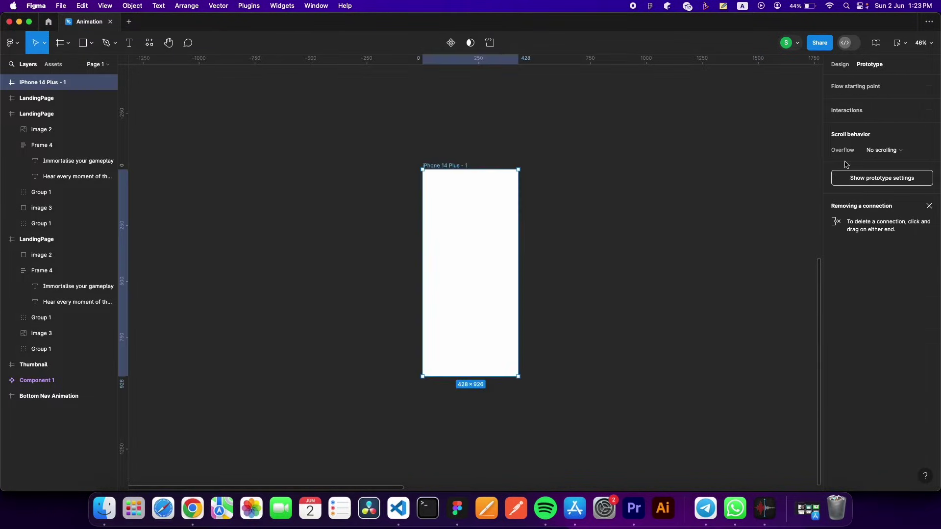
pyautogui.scroll(3, 455, 168)
pyautogui.click(437, 170)
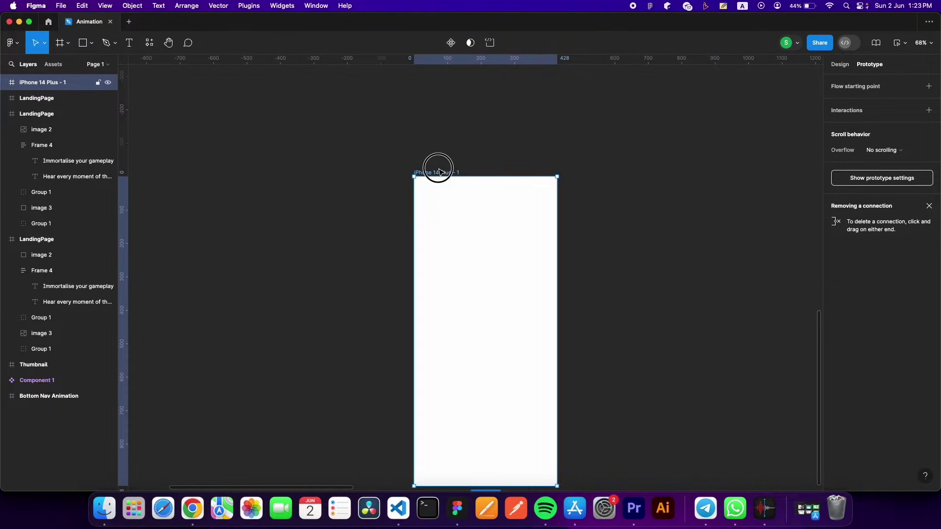
pyautogui.doubleClick(438, 172)
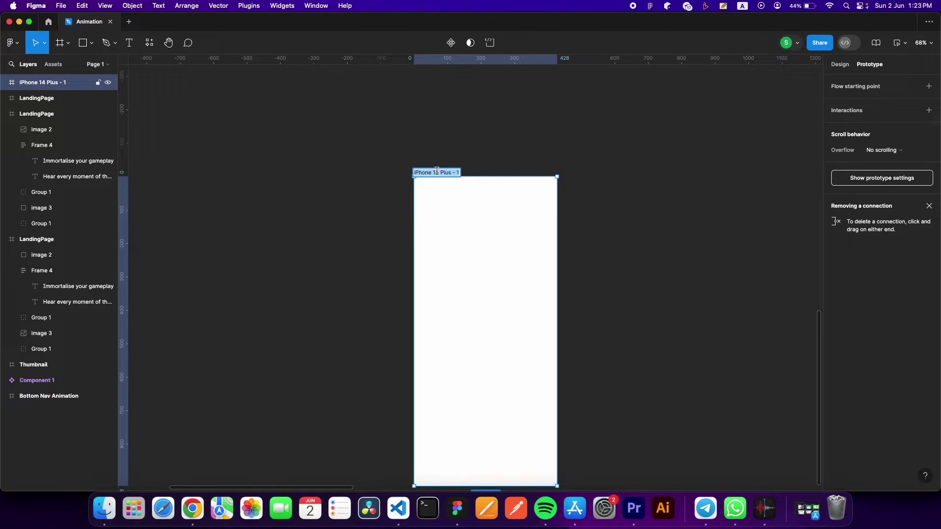
pyautogui.write('ANimation')
pyautogui.press('Return')
pyautogui.scroll(-2, 504, 231)
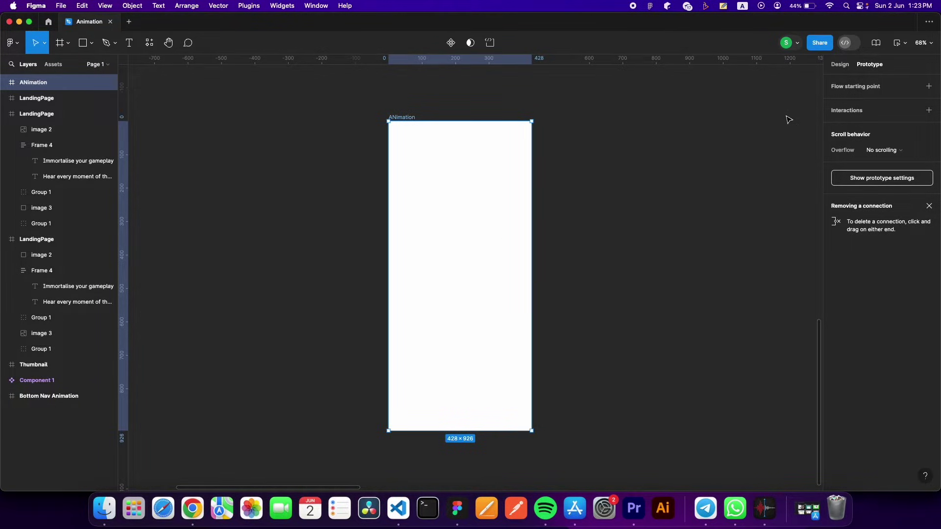
# Set the ANimation frame's corner radius to 20
pyautogui.click(843, 68)
pyautogui.click(900, 152)
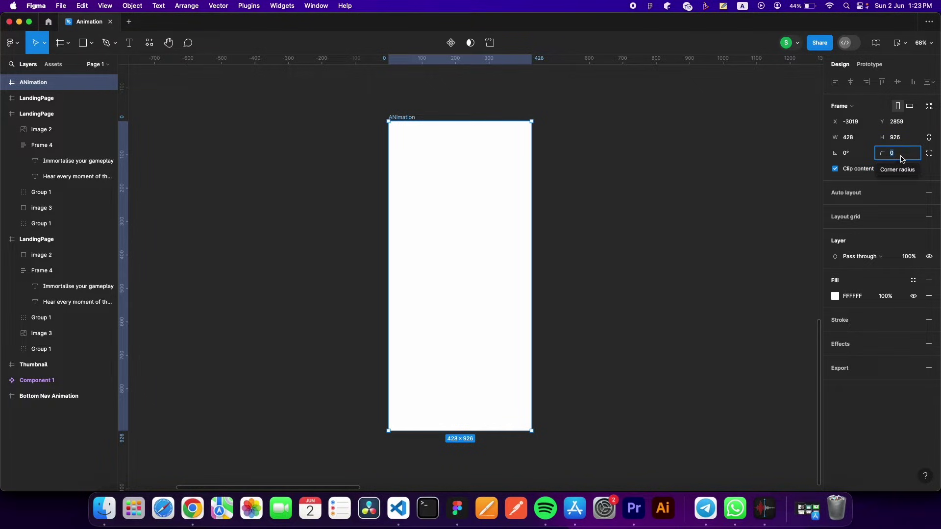
pyautogui.write('20')
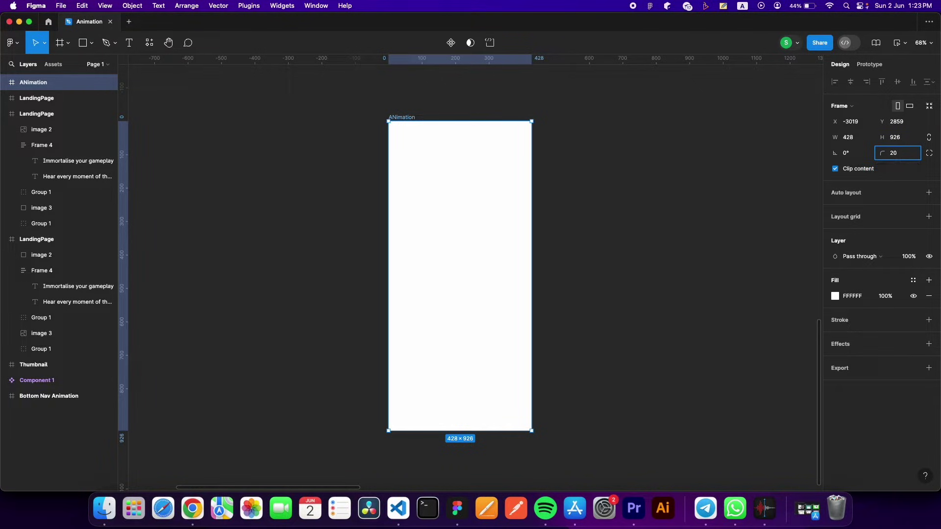
pyautogui.press('Return')
pyautogui.rightClick(629, 248)
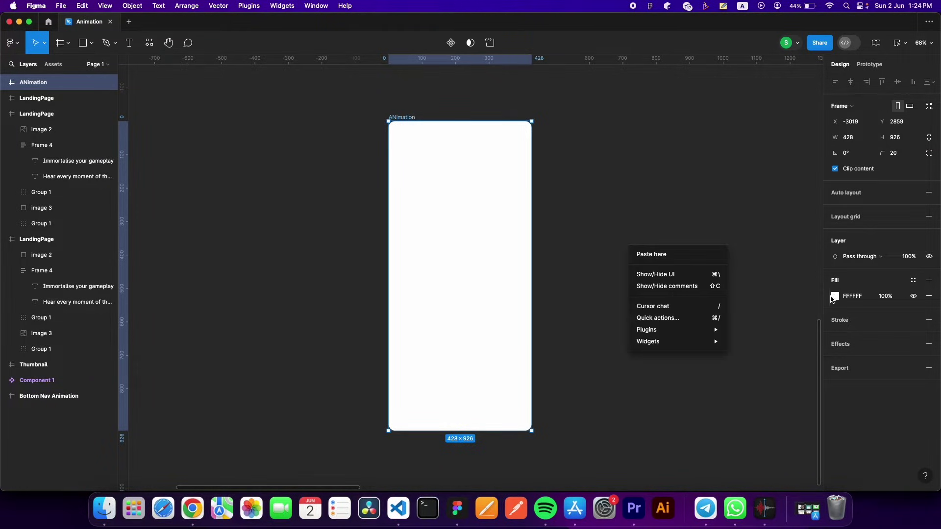
pyautogui.click(617, 180)
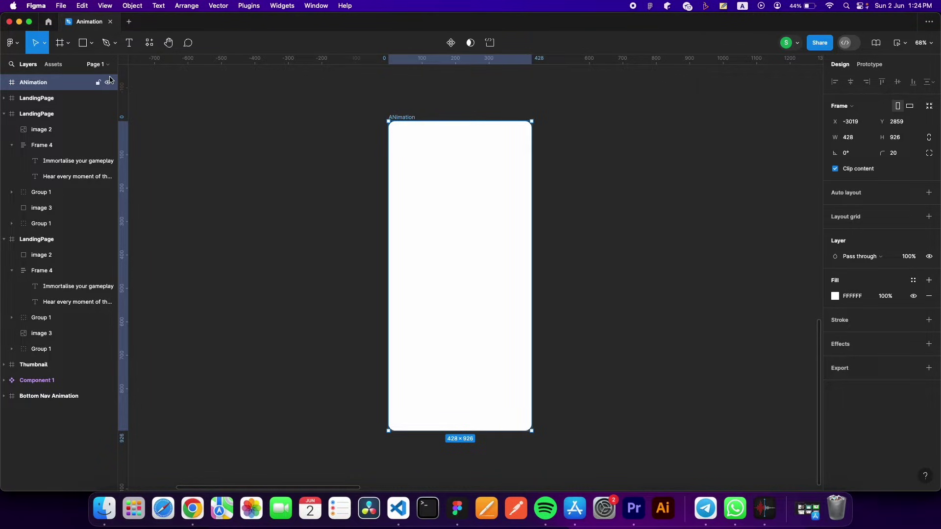
# Draw a circle in the ANimation frame and centre it horizontally and vertically
pyautogui.click(89, 46)
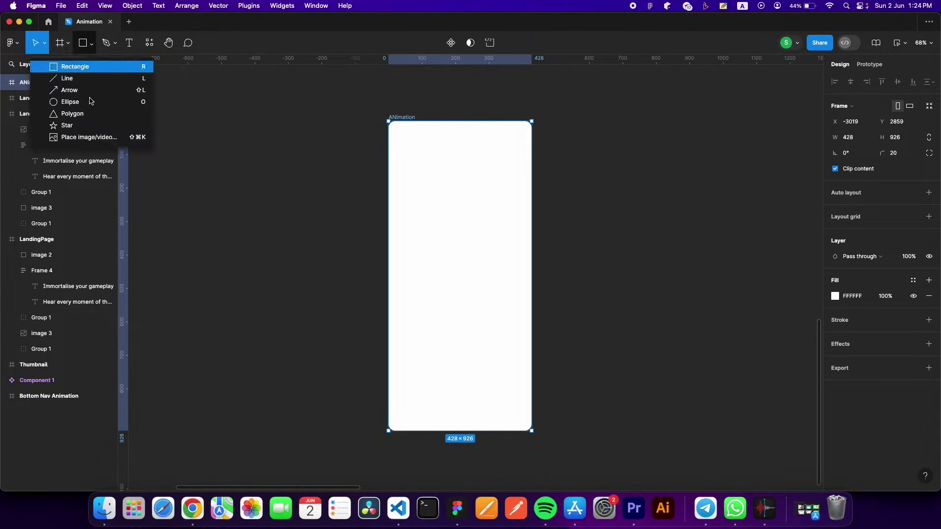
pyautogui.click(86, 106)
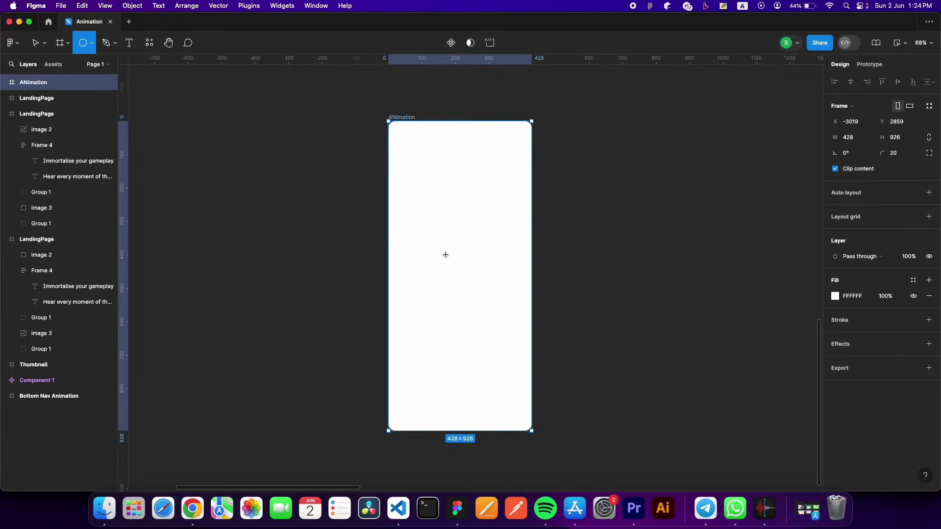
pyautogui.moveTo(437, 260); pyautogui.dragTo(485, 309)
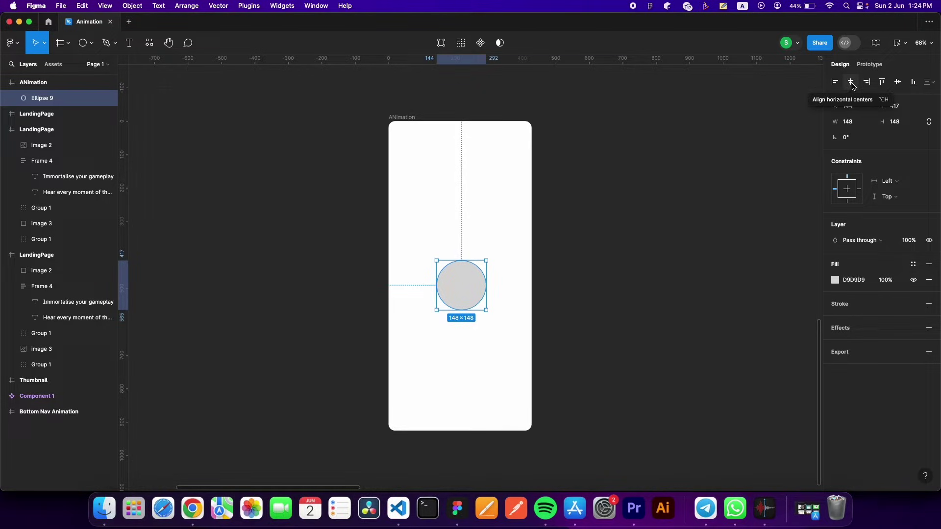
pyautogui.click(853, 86)
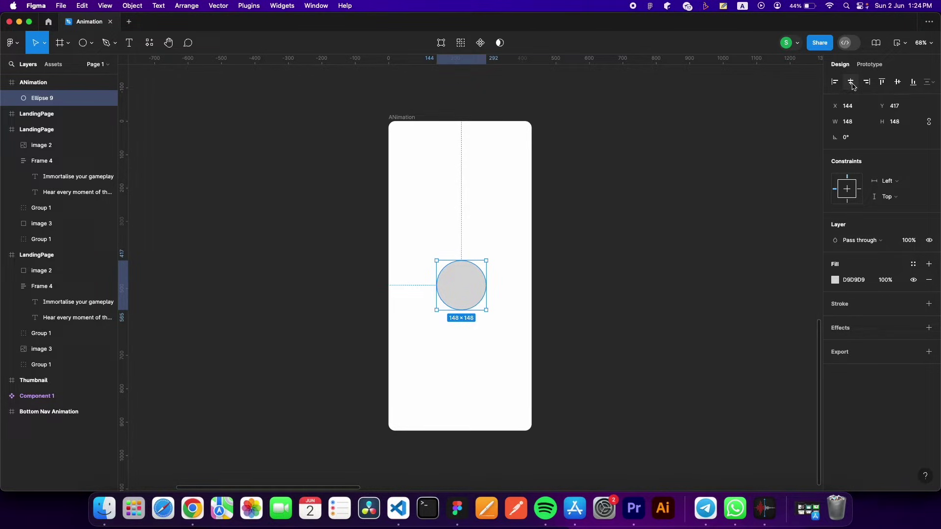
pyautogui.click(898, 85)
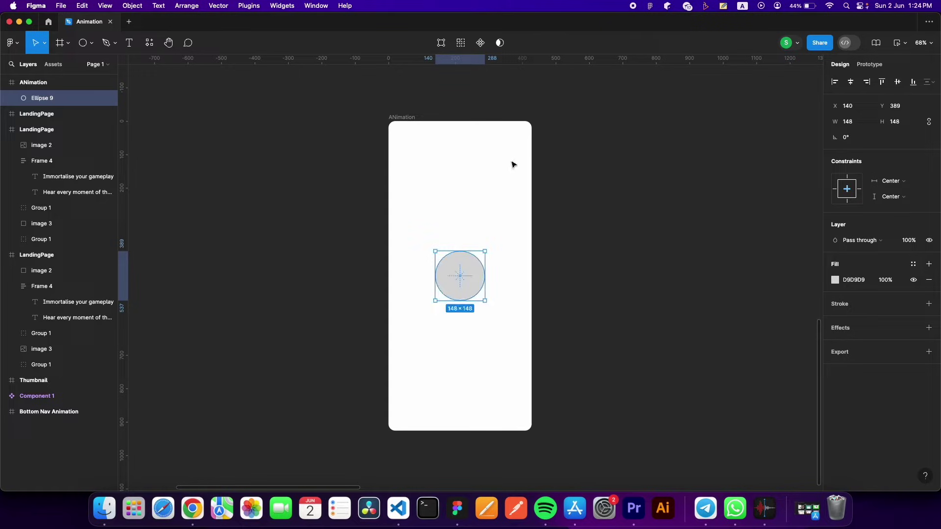
# Resize the circle to 20×20 and re-centre it in the frame
pyautogui.moveTo(459, 285)
pyautogui.click(910, 127)
pyautogui.write('20')
pyautogui.press('Return')
pyautogui.click(851, 82)
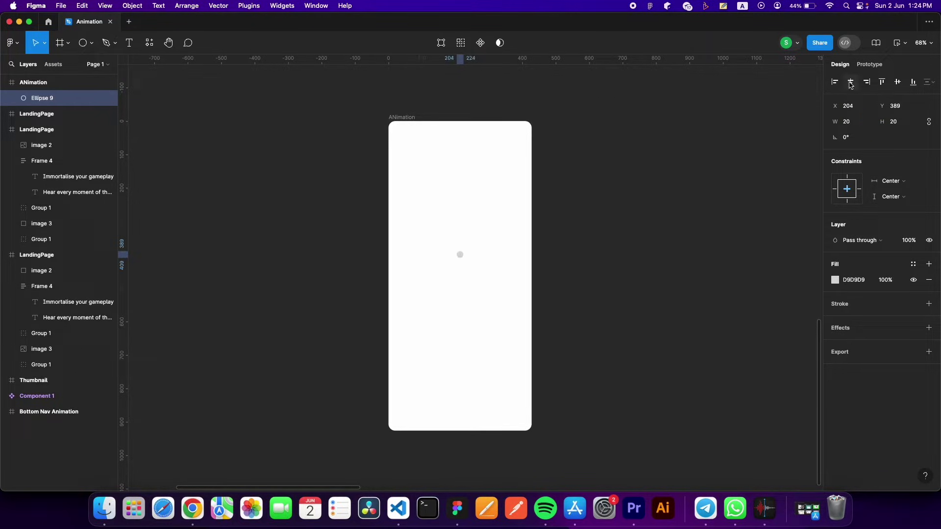
pyautogui.click(897, 81)
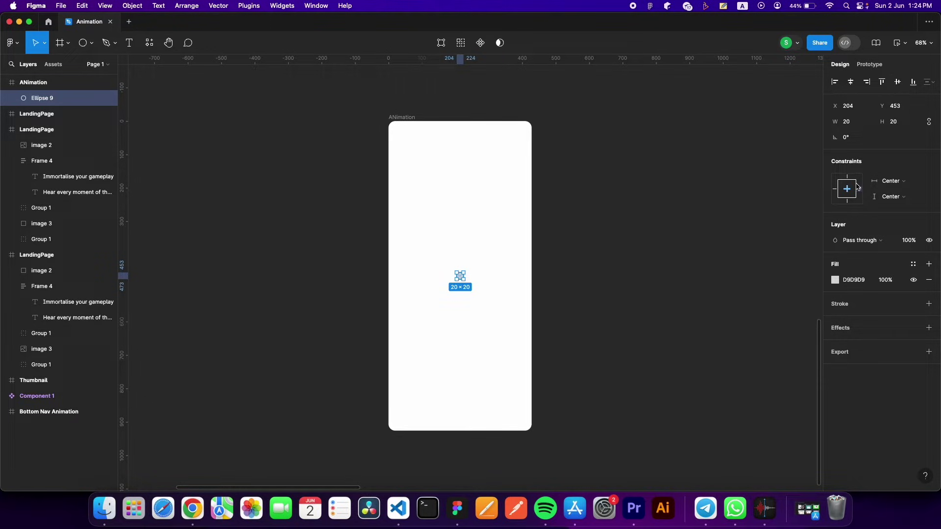
# Fill the dot with red F51F46
pyautogui.click(836, 280)
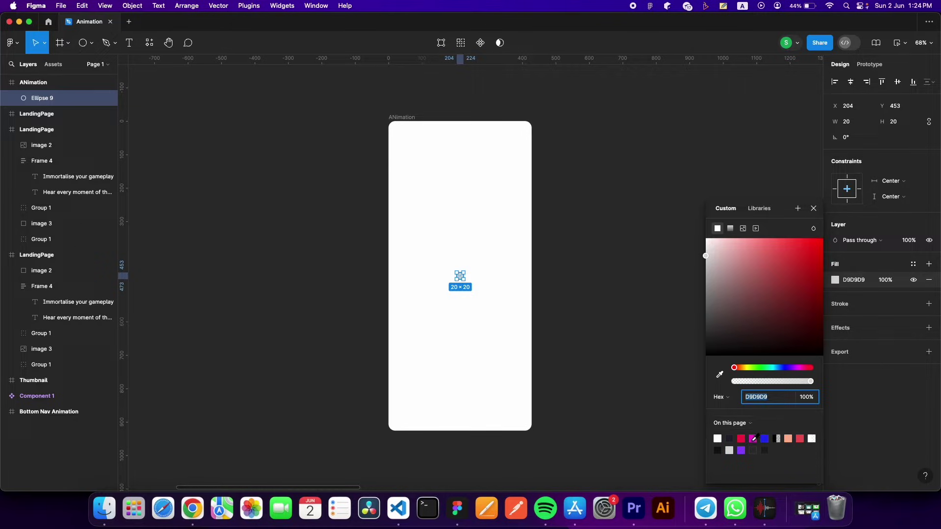
pyautogui.click(742, 439)
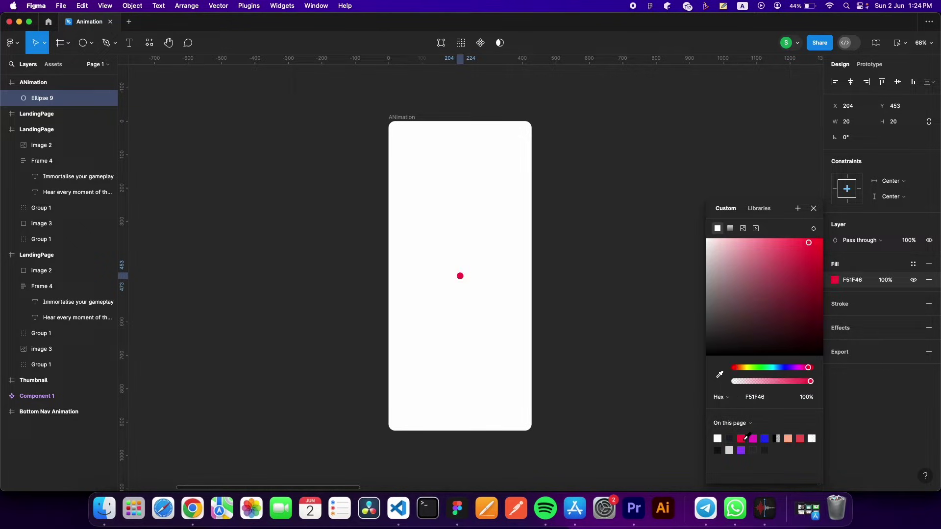
pyautogui.click(813, 209)
pyautogui.hscroll(3, 442, 155)
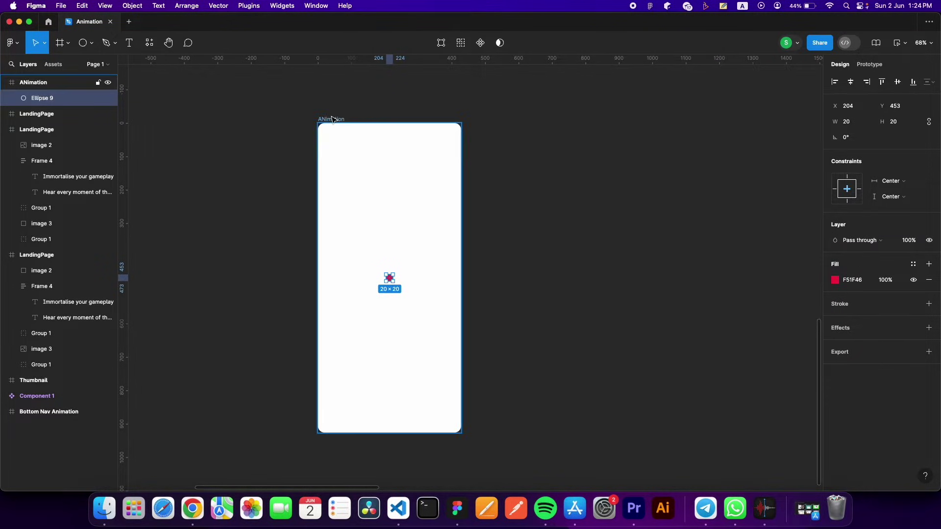
pyautogui.click(331, 117)
# Rename the frame to '1' and place a copy named '2' to its right
pyautogui.press('super+r')
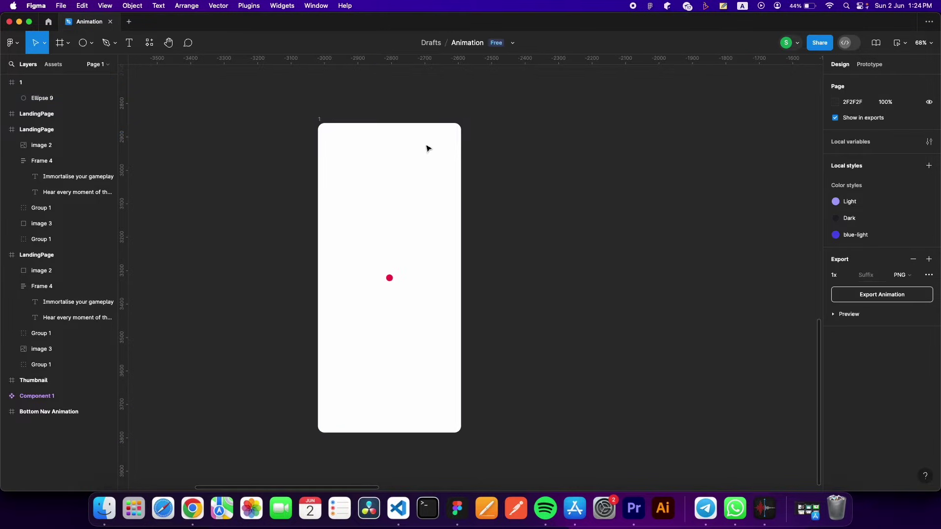
pyautogui.write('1')
pyautogui.press('Return')
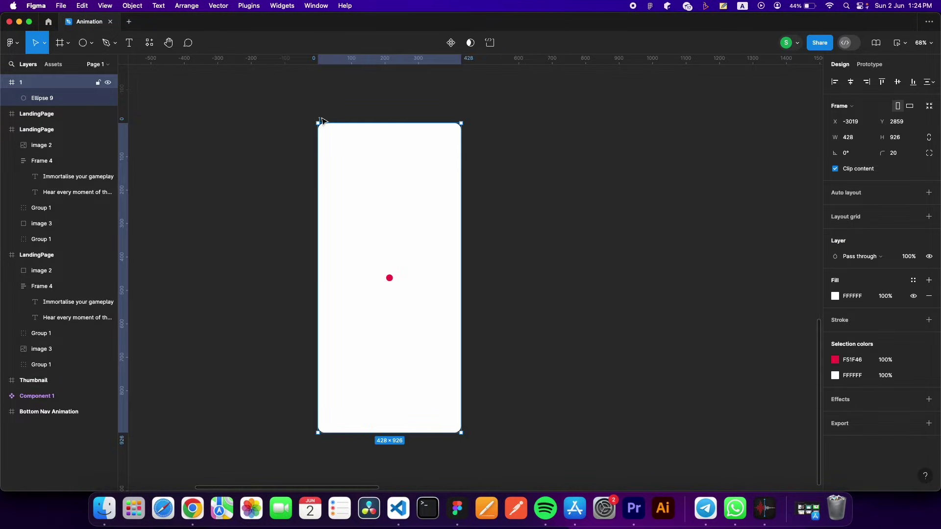
pyautogui.moveTo(322, 122)
pyautogui.mouseDown()
pyautogui.moveTo(488, 119)
pyautogui.moveTo(492, 136)
pyautogui.mouseUp()
pyautogui.press('super+r')
pyautogui.write('2')
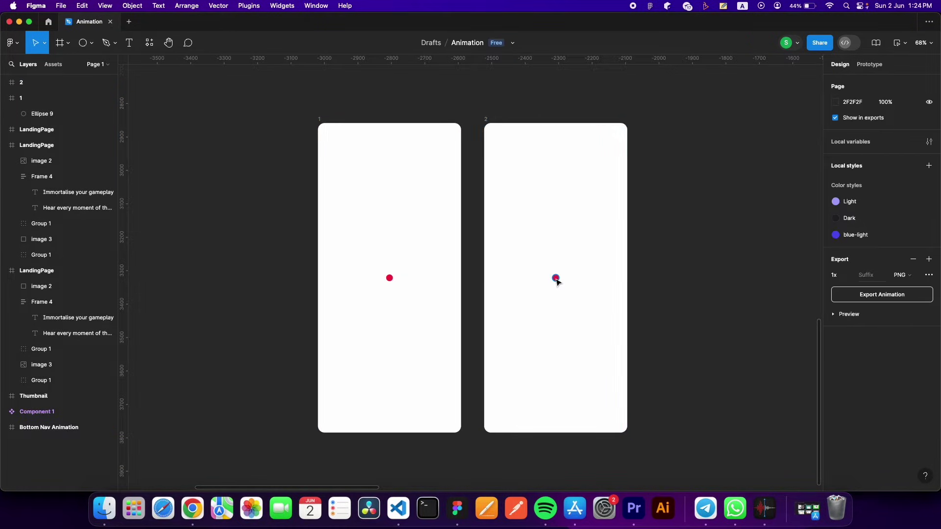
# Resize frame 2's dot to 1000×1000 and centre it in the frame
pyautogui.click(556, 278)
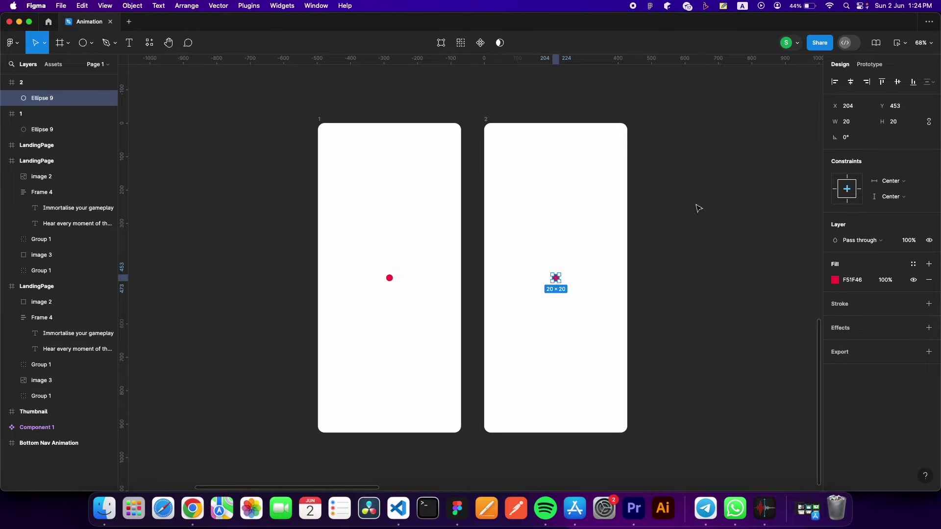
pyautogui.click(909, 123)
pyautogui.write('1000')
pyautogui.press('Return')
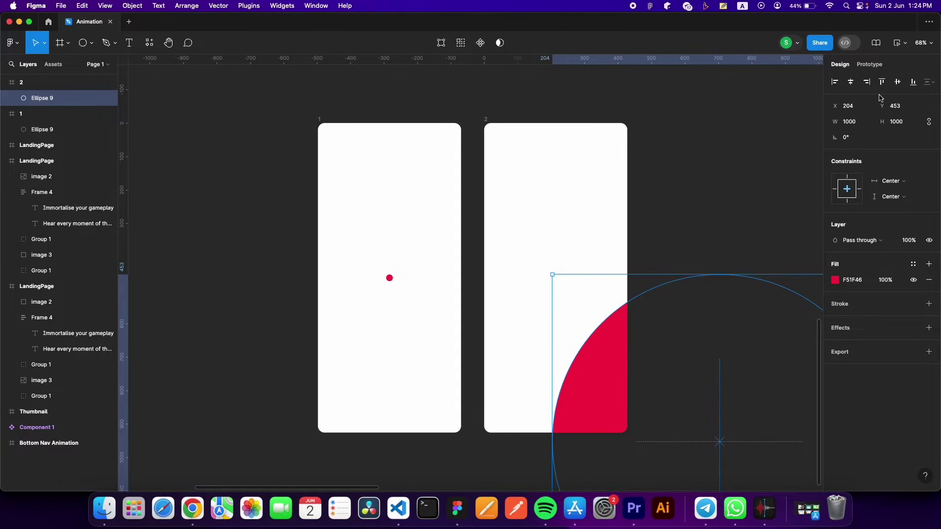
pyautogui.click(851, 82)
pyautogui.click(897, 81)
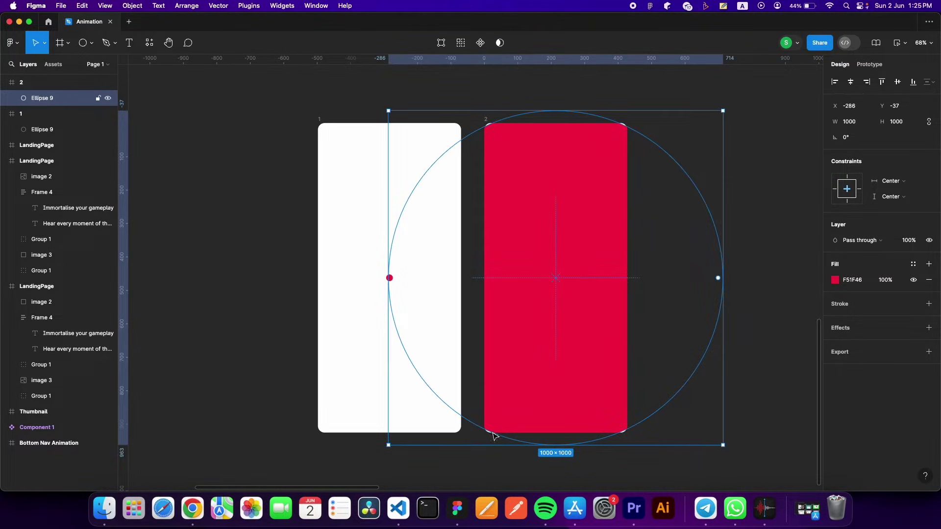
pyautogui.scroll(5, 494, 434)
pyautogui.scroll(-6, 494, 435)
pyautogui.scroll(-2, 494, 434)
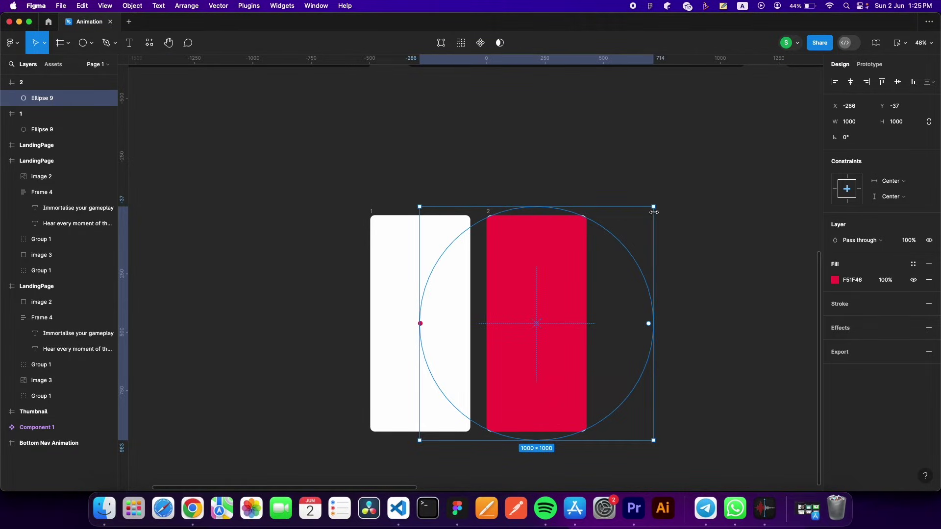
# Enlarge the circle to 1096 and reposition it so red covers frame 2
pyautogui.moveTo(654, 206); pyautogui.dragTo(676, 185)
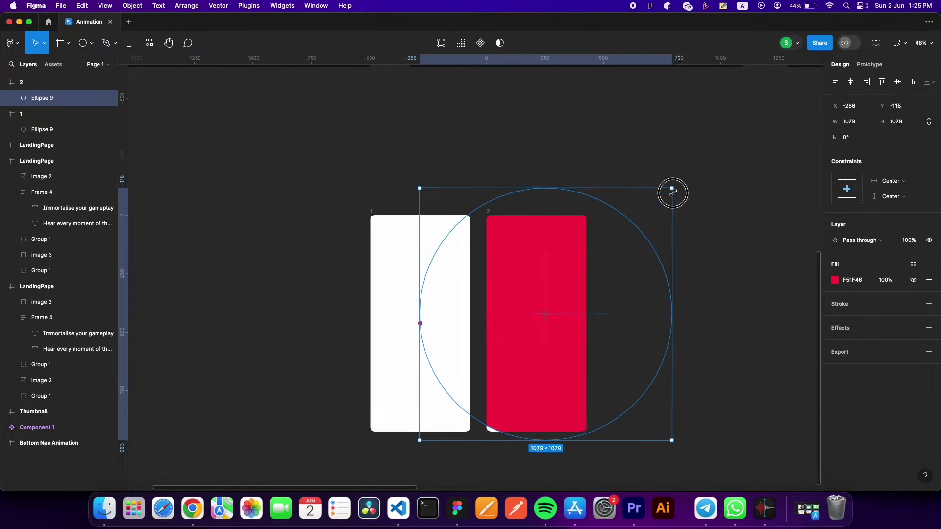
pyautogui.moveTo(577, 269); pyautogui.dragTo(566, 281)
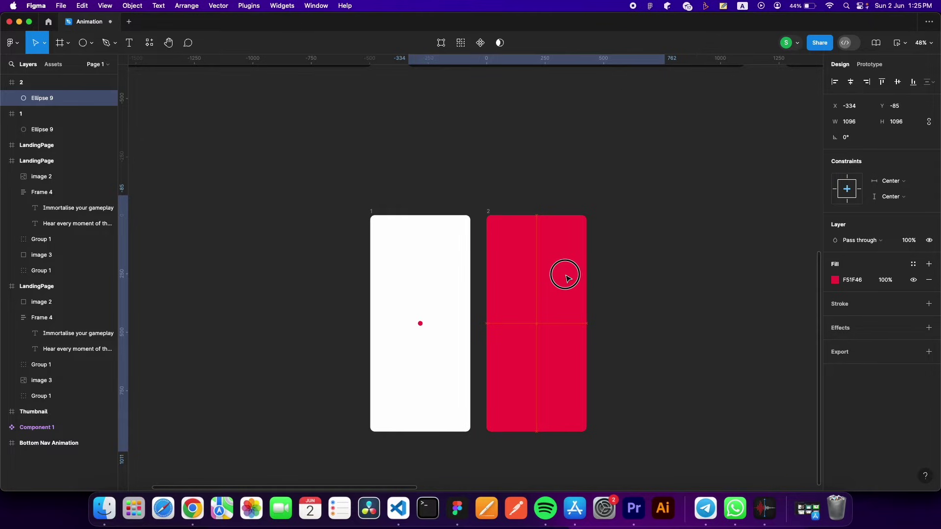
pyautogui.moveTo(564, 278); pyautogui.dragTo(565, 279)
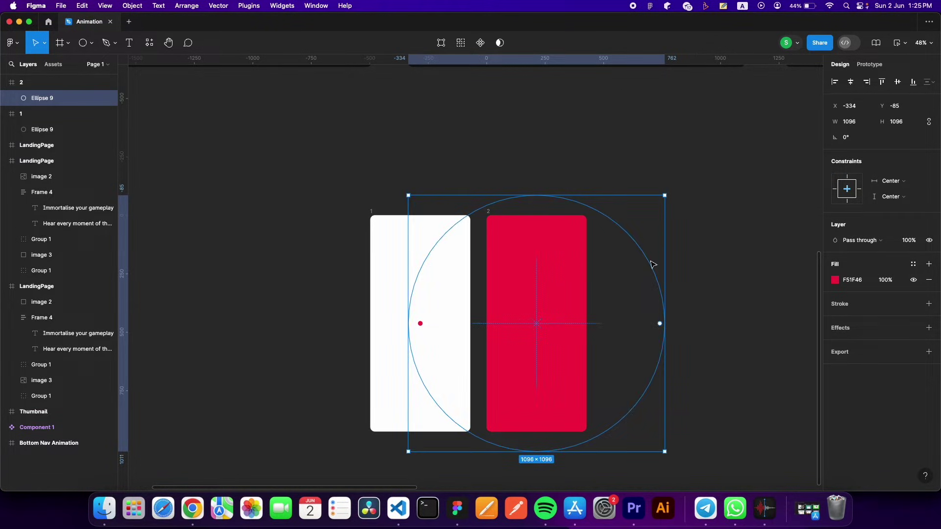
pyautogui.click(714, 291)
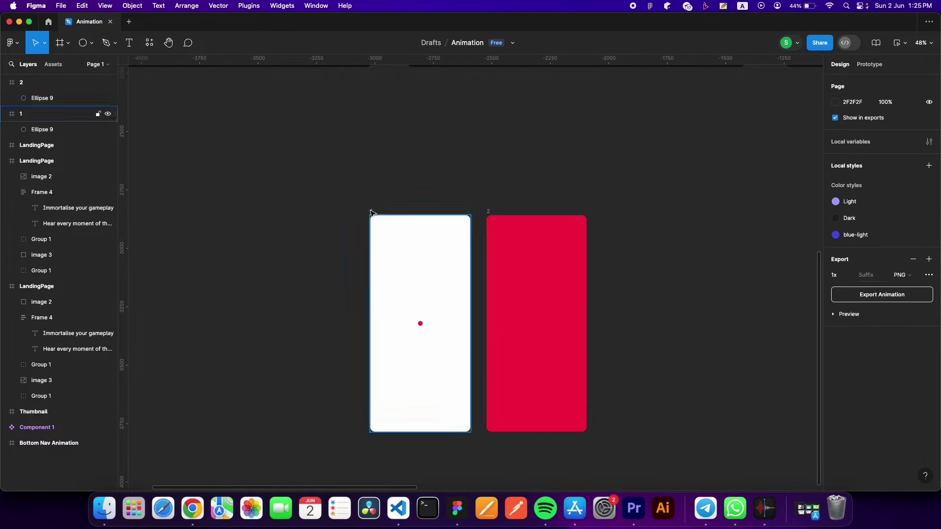
# Try an unconnected After delay interaction on frame 1, then remove it
pyautogui.click(864, 66)
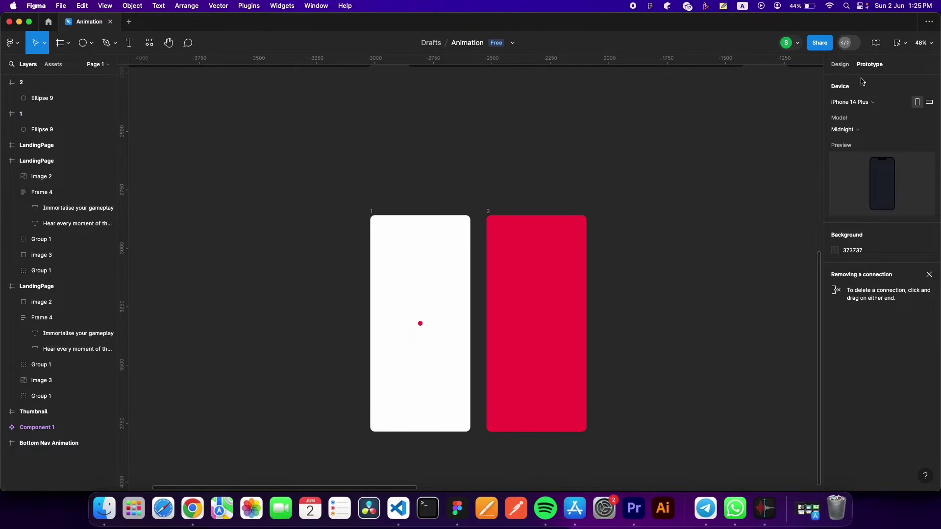
pyautogui.click(372, 213)
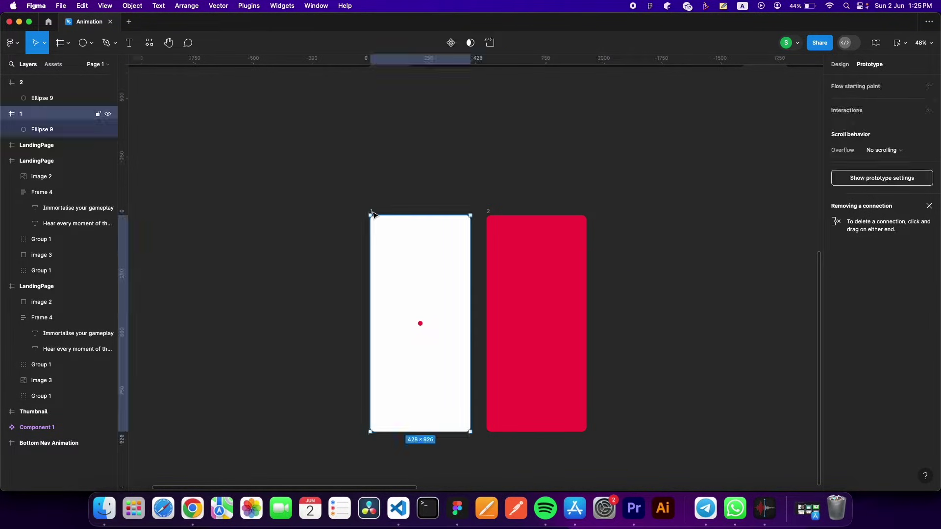
pyautogui.click(930, 111)
pyautogui.click(737, 125)
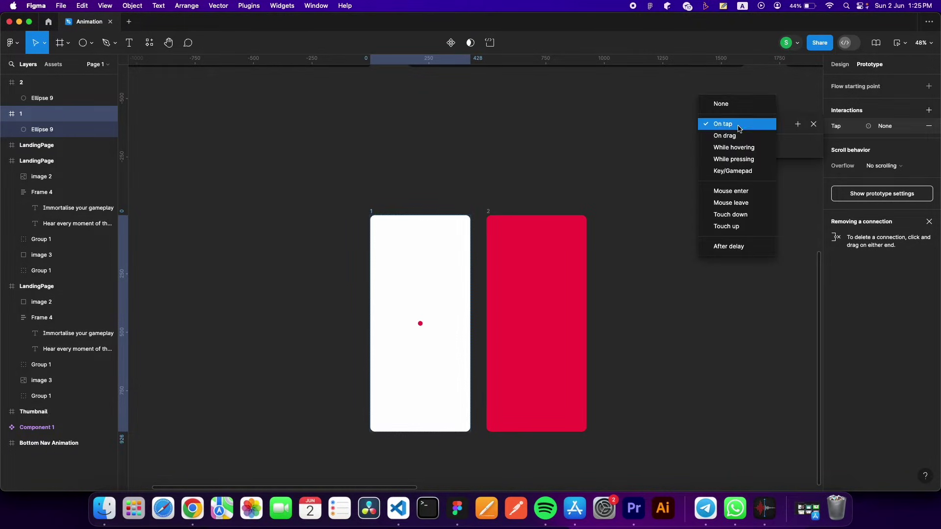
pyautogui.click(729, 247)
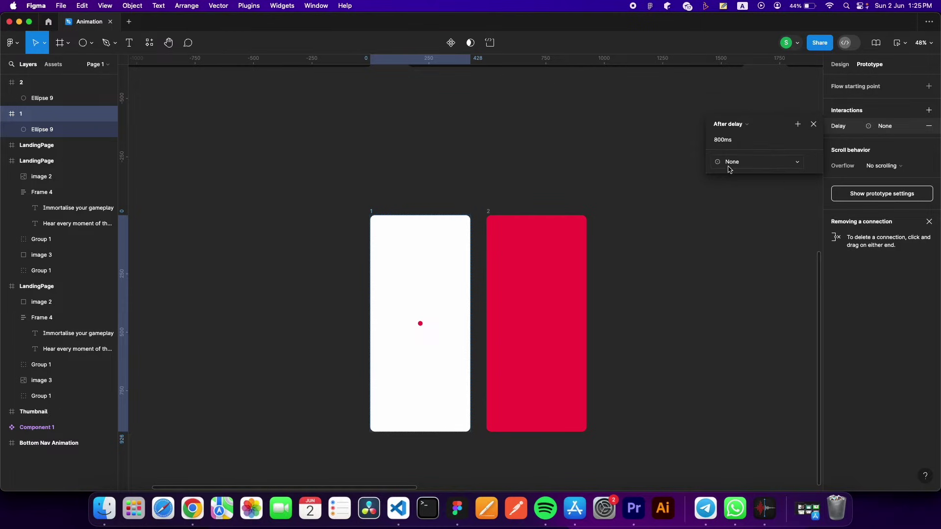
pyautogui.scroll(5, 535, 271)
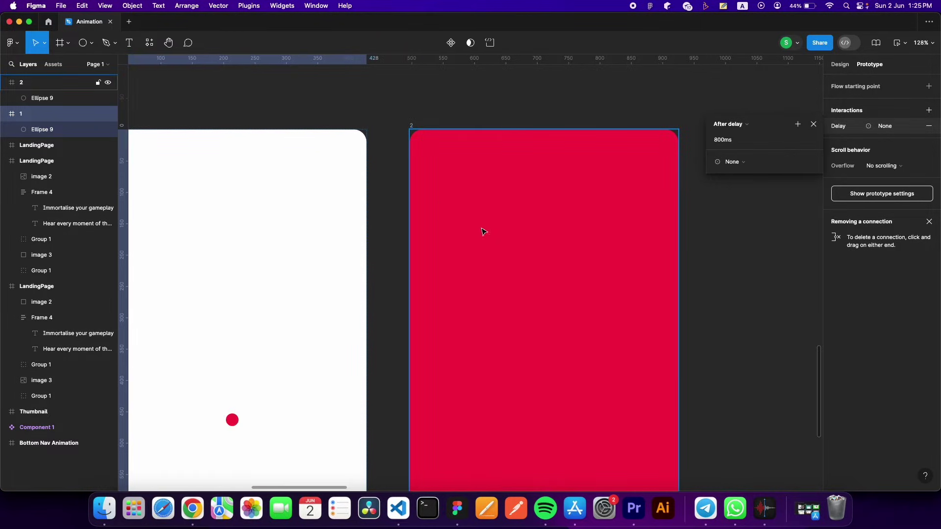
pyautogui.scroll(-2, 527, 300)
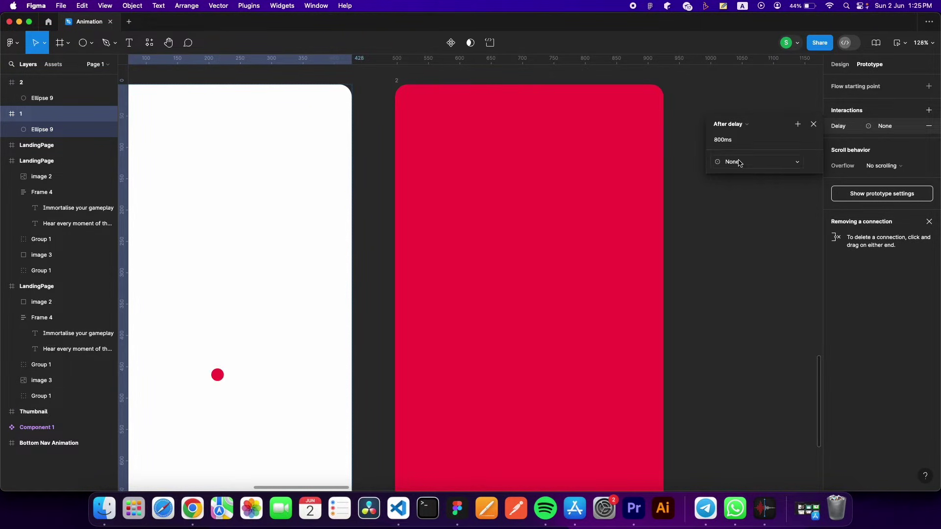
pyautogui.scroll(-3, 383, 355)
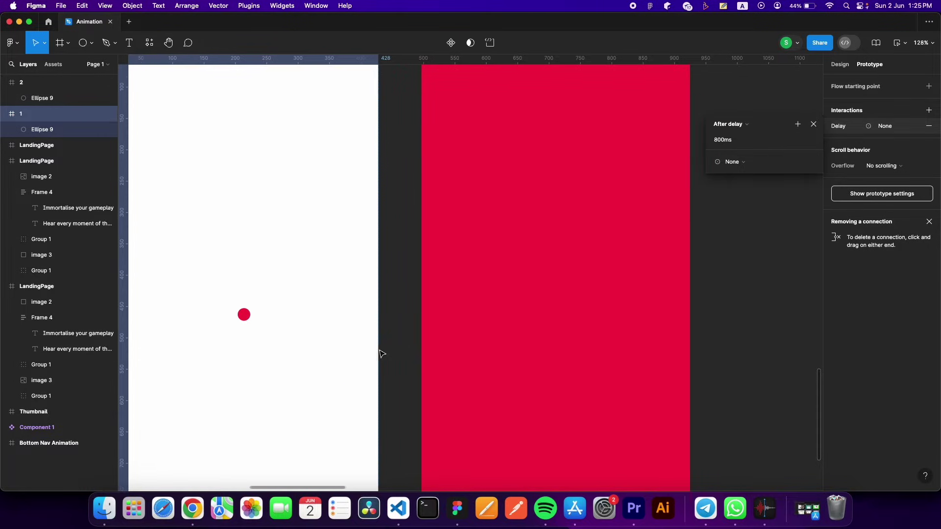
pyautogui.click(814, 125)
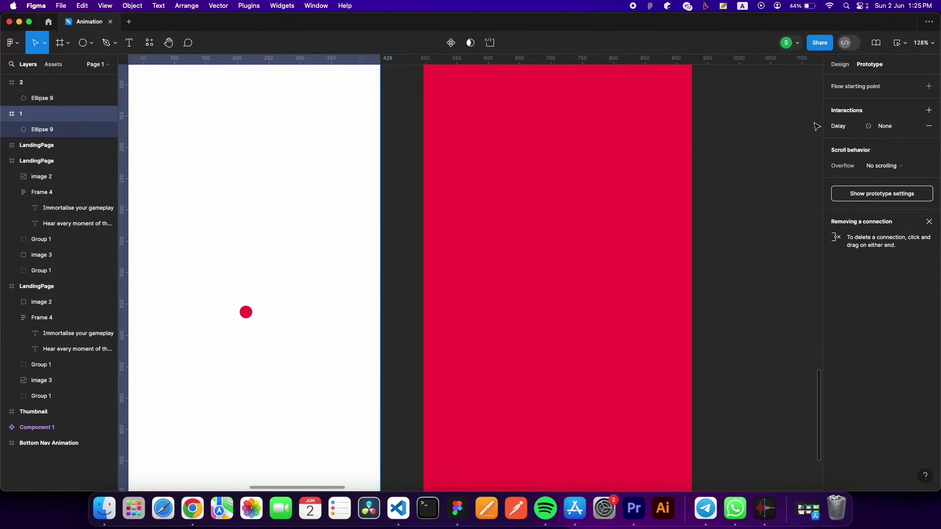
pyautogui.click(929, 126)
pyautogui.scroll(-3, 388, 212)
pyautogui.scroll(-2, 388, 212)
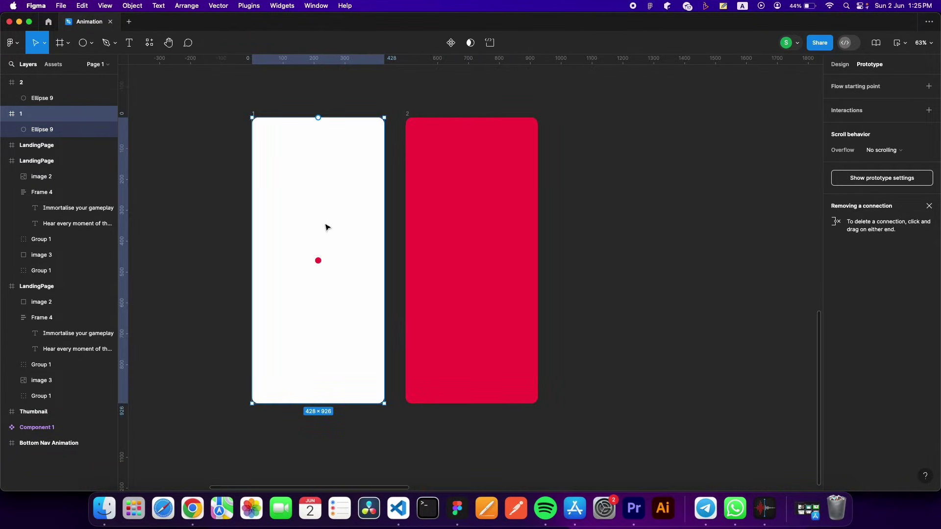
# Connect frame 1 to frame 2 with an After delay trigger of 200ms
pyautogui.moveTo(383, 261)
pyautogui.moveTo(384, 260); pyautogui.dragTo(419, 258)
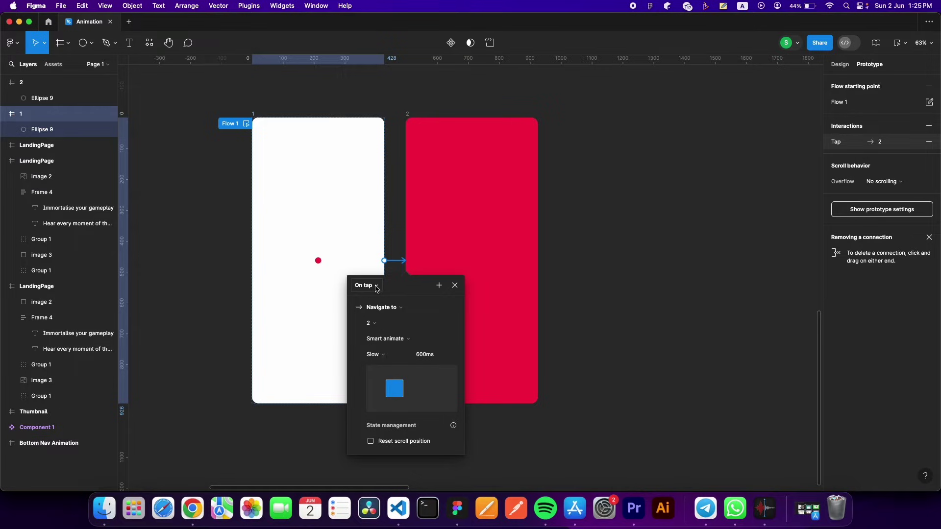
pyautogui.click(375, 289)
pyautogui.click(389, 406)
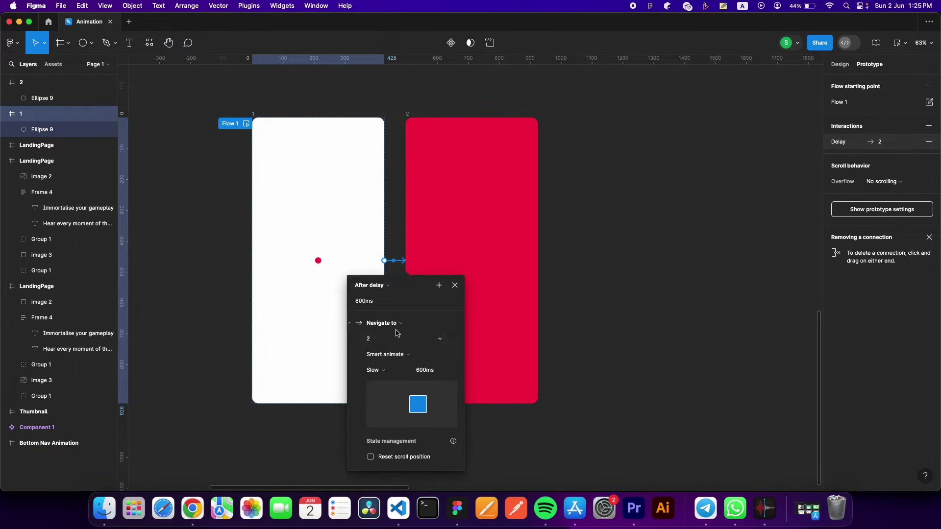
pyautogui.click(371, 303)
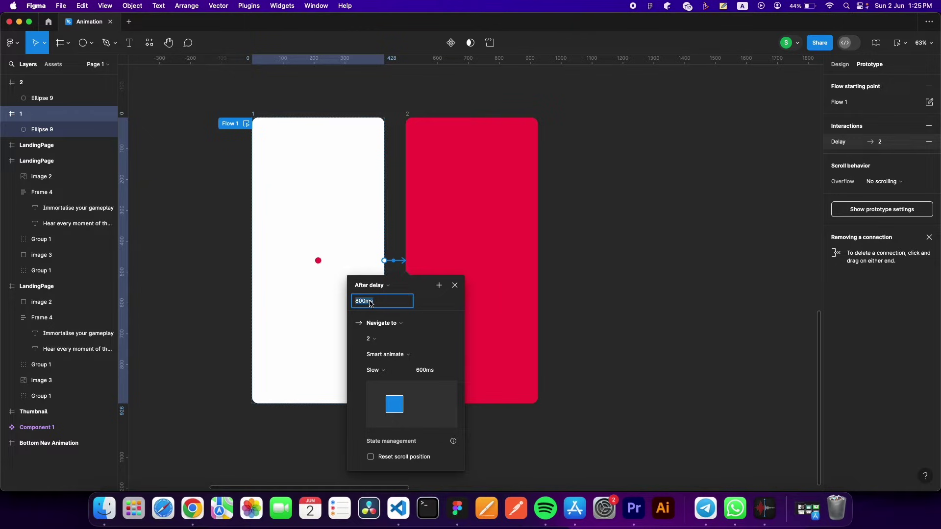
pyautogui.write('200')
pyautogui.press('Return')
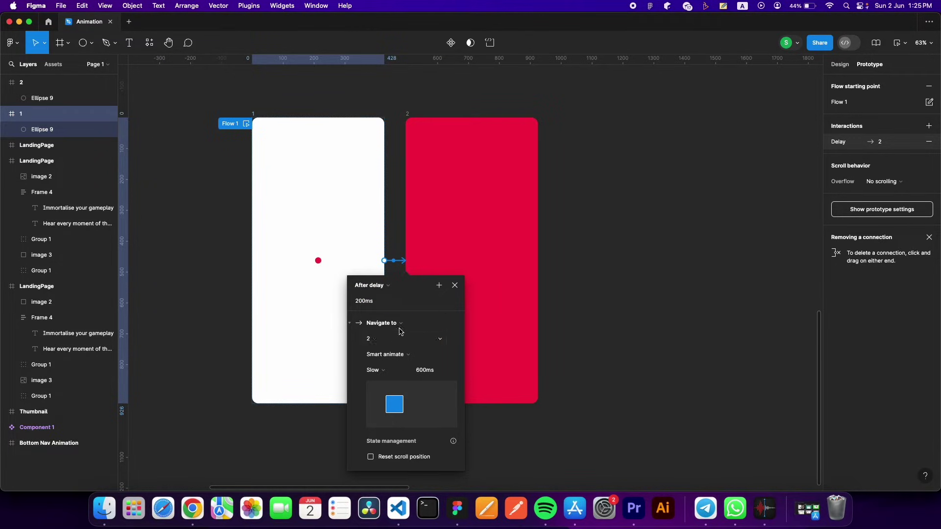
# Keep Navigate to 2 with Smart animate, Slow easing and 600ms duration
pyautogui.click(403, 326)
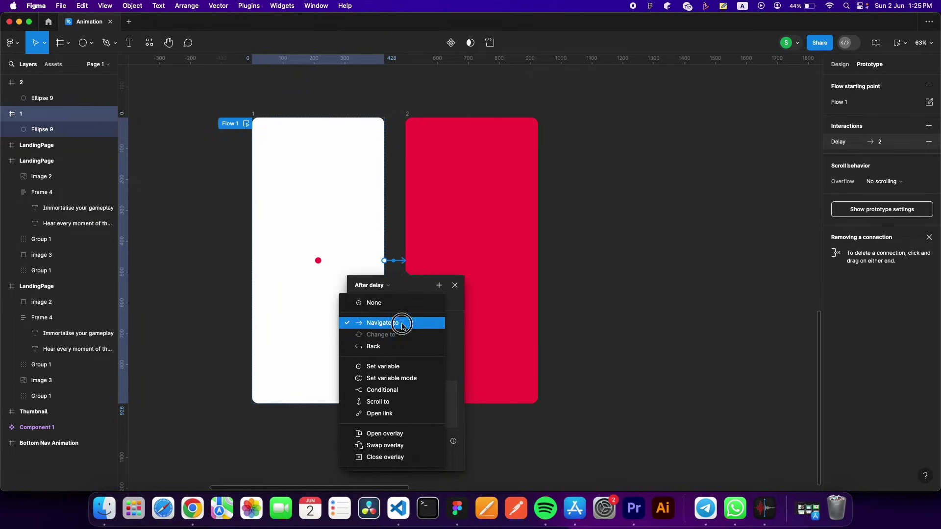
pyautogui.click(402, 326)
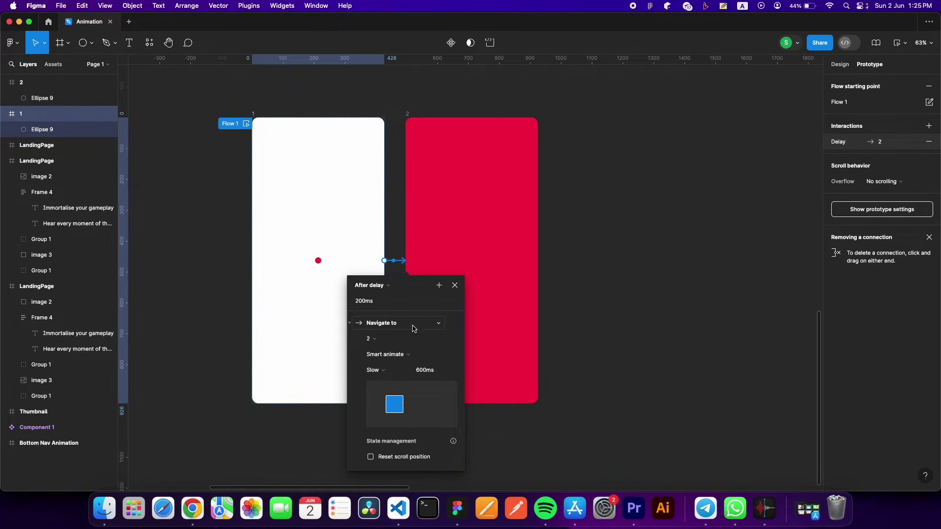
pyautogui.click(410, 358)
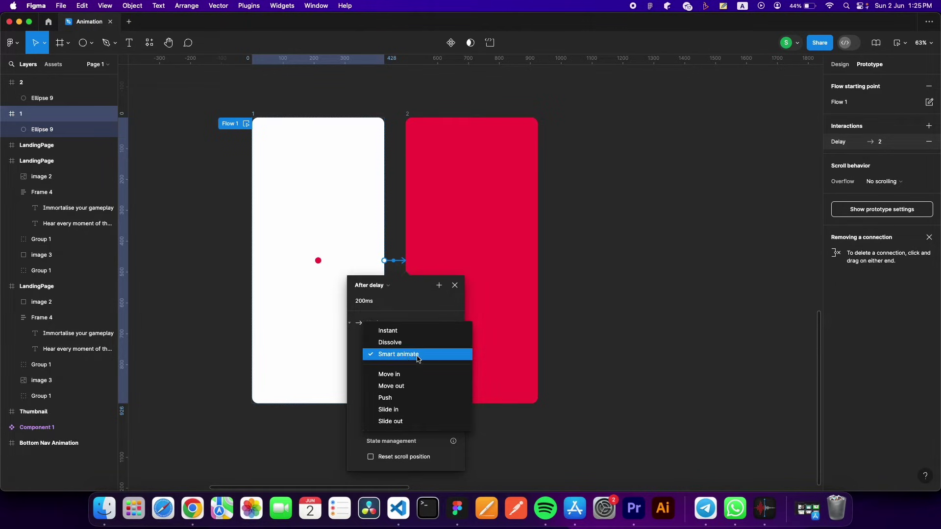
pyautogui.click(417, 358)
pyautogui.click(397, 369)
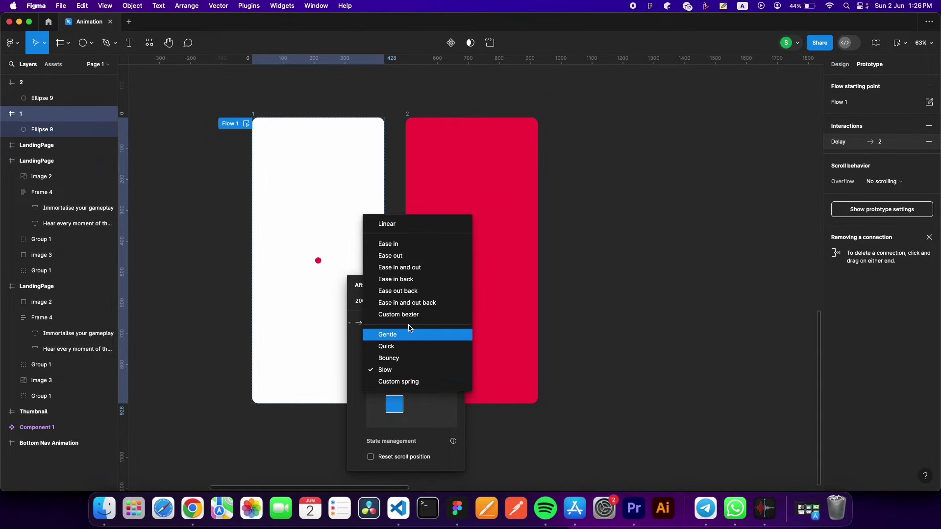
pyautogui.click(398, 382)
pyautogui.click(400, 357)
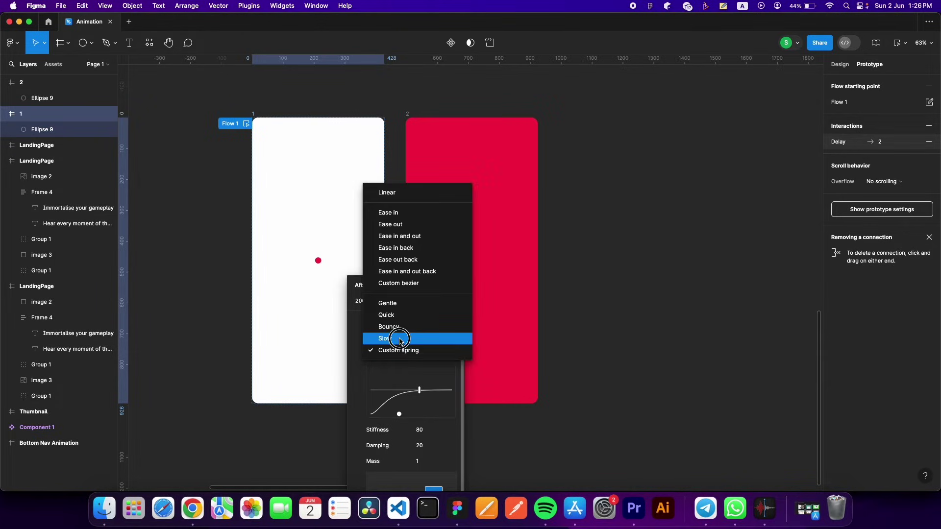
pyautogui.click(400, 334)
pyautogui.click(429, 373)
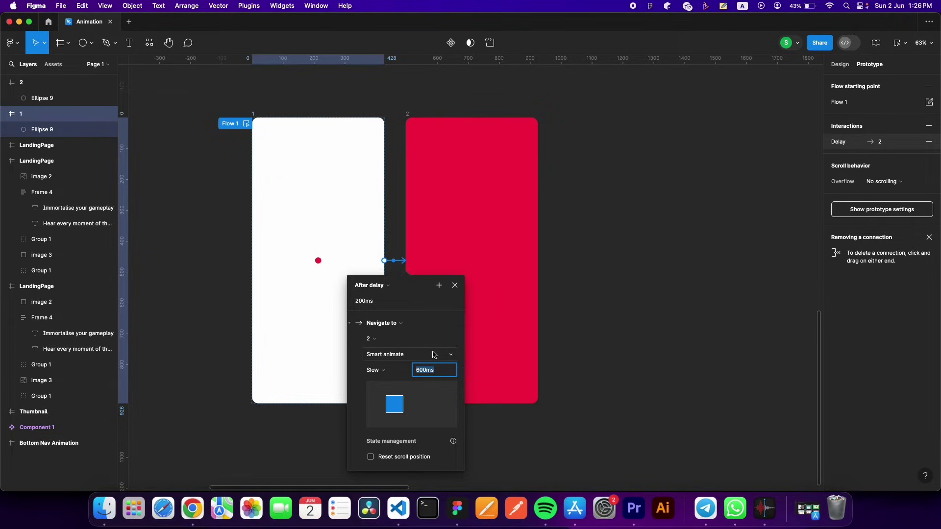
pyautogui.click(455, 285)
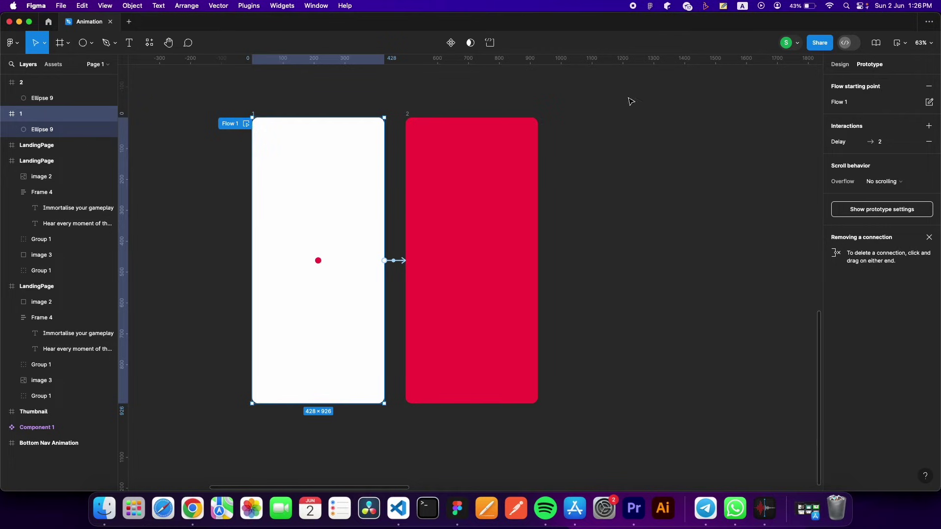
pyautogui.click(905, 43)
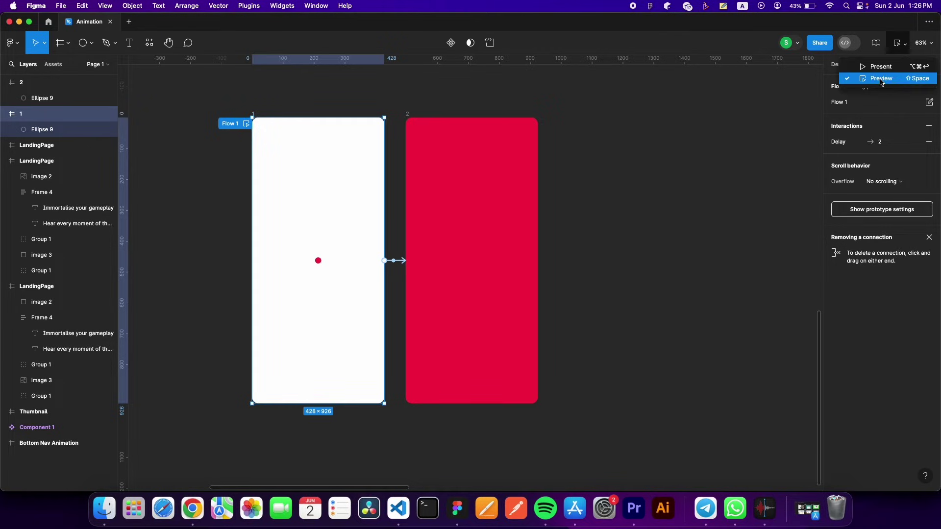
pyautogui.click(875, 78)
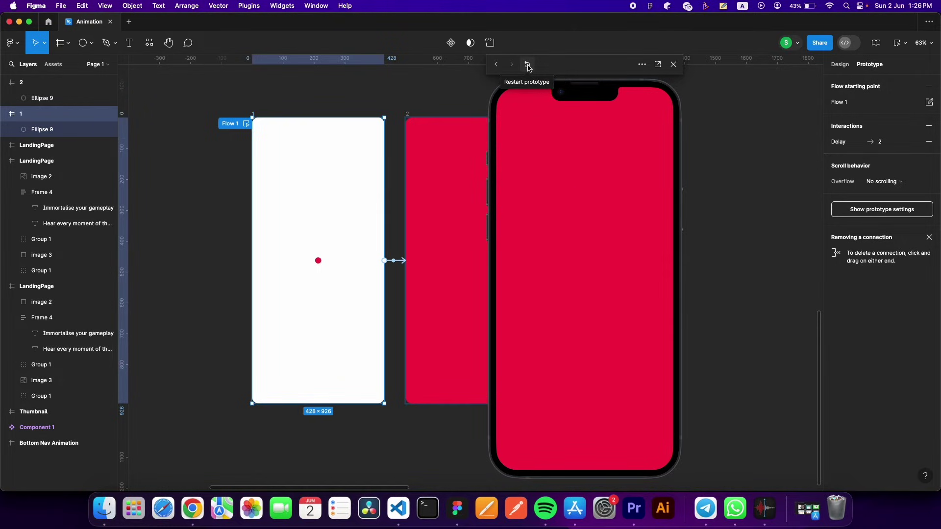
pyautogui.click(527, 67)
pyautogui.click(528, 67)
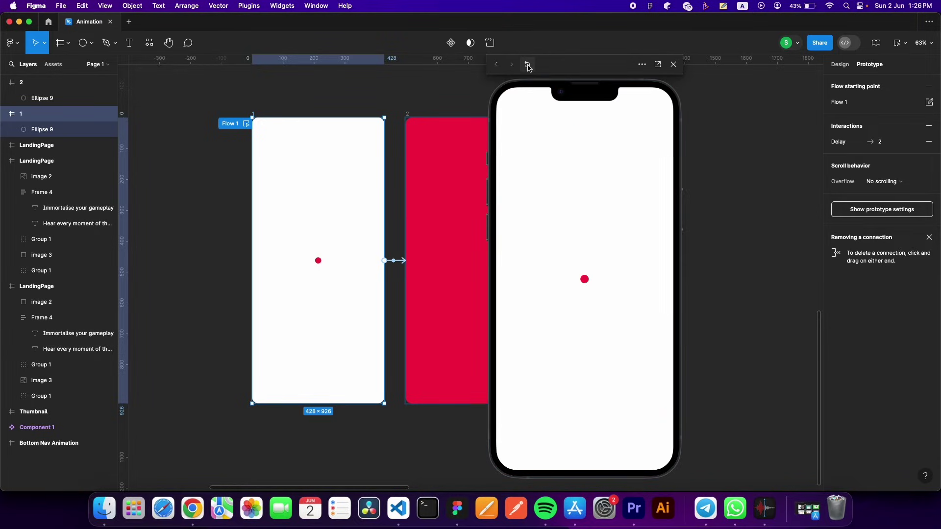
pyautogui.click(527, 66)
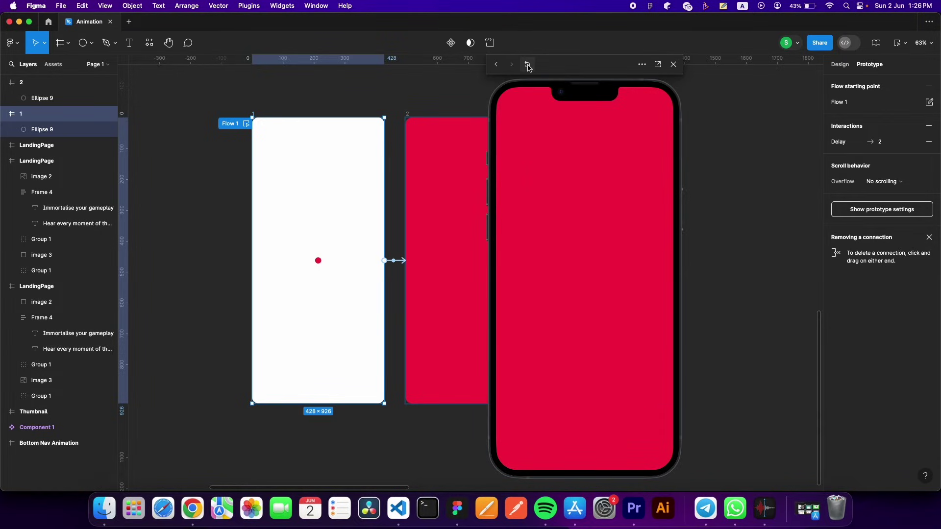
pyautogui.click(528, 66)
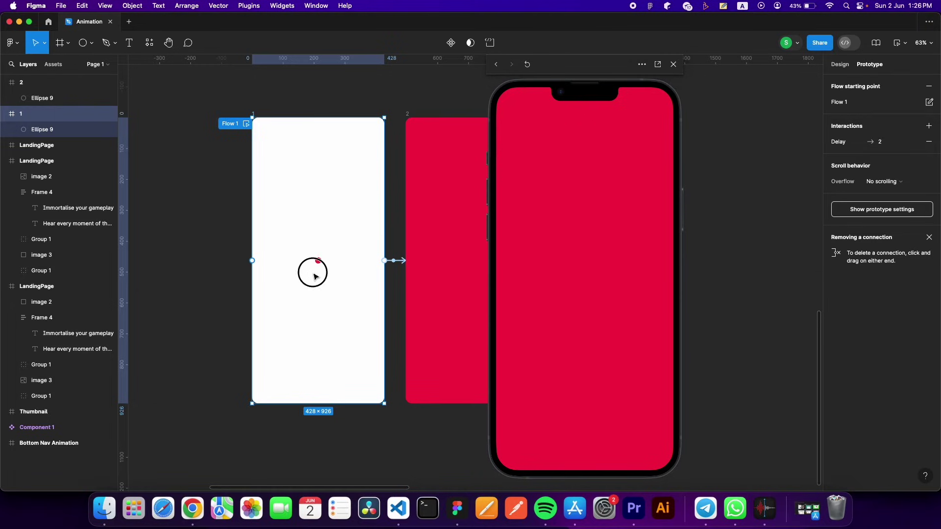
pyautogui.click(316, 276)
pyautogui.keyDown('ctrl'); pyautogui.scroll(5, 320, 269); pyautogui.keyUp('ctrl')
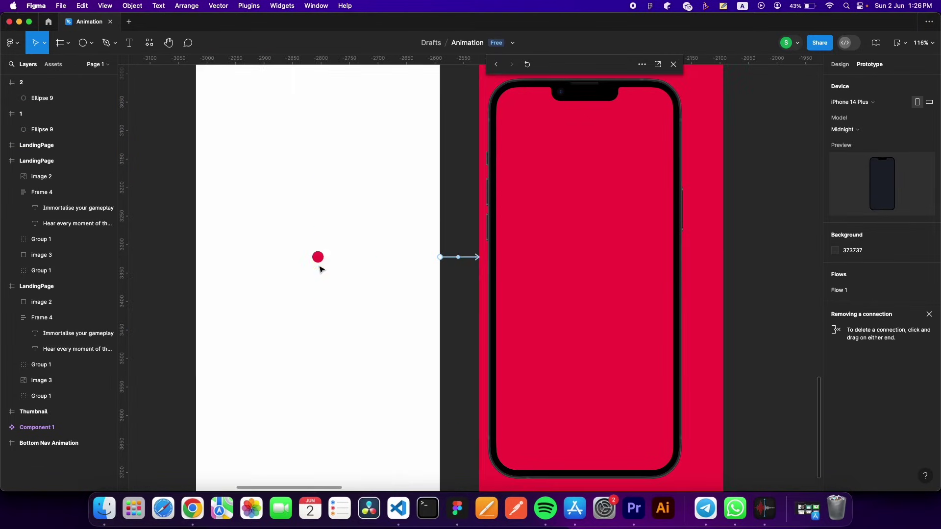
pyautogui.click(840, 64)
# Set the red dot's layer opacity in frame 1 to 0%
pyautogui.click(318, 260)
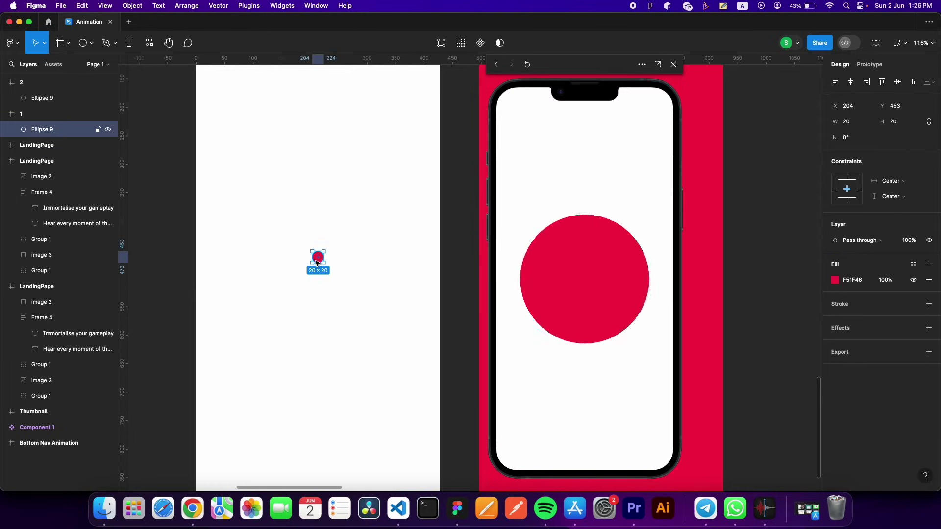
pyautogui.click(910, 241)
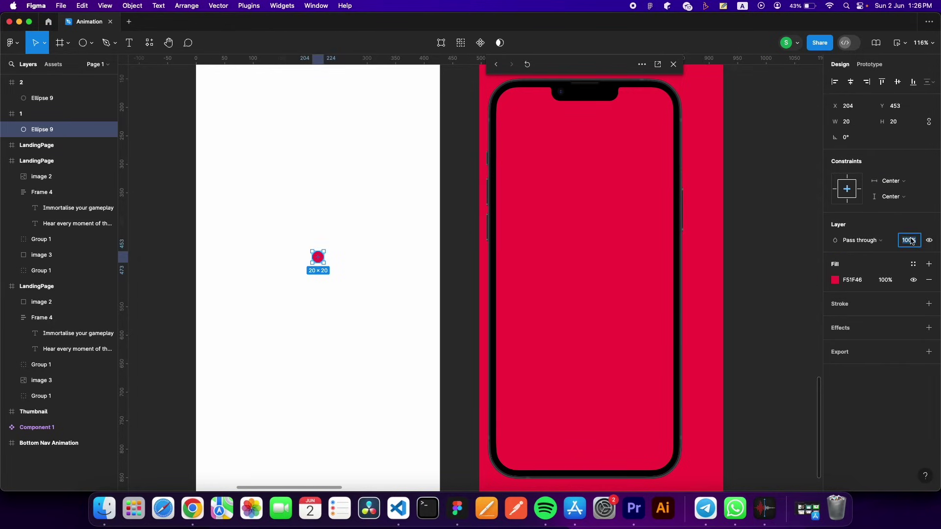
pyautogui.write('0')
pyautogui.press('Return')
pyautogui.scroll(-5, 393, 242)
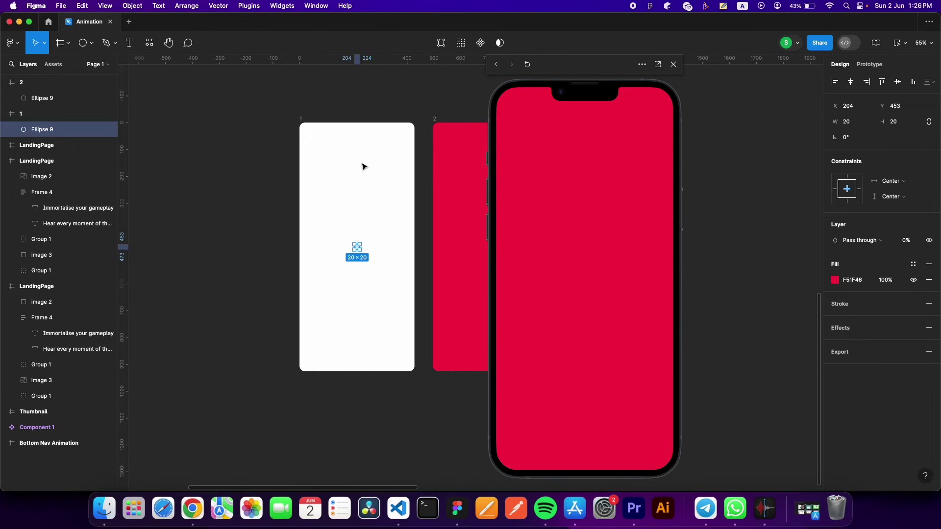
# Replay the prototype preview twice to check the splash transition
pyautogui.click(528, 64)
pyautogui.click(527, 66)
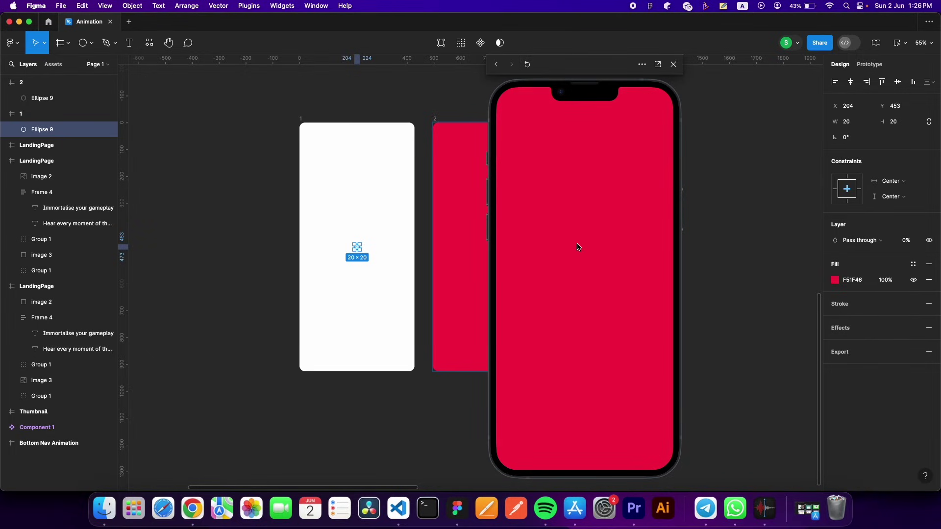
pyautogui.click(458, 245)
pyautogui.hscroll(5, 456, 254)
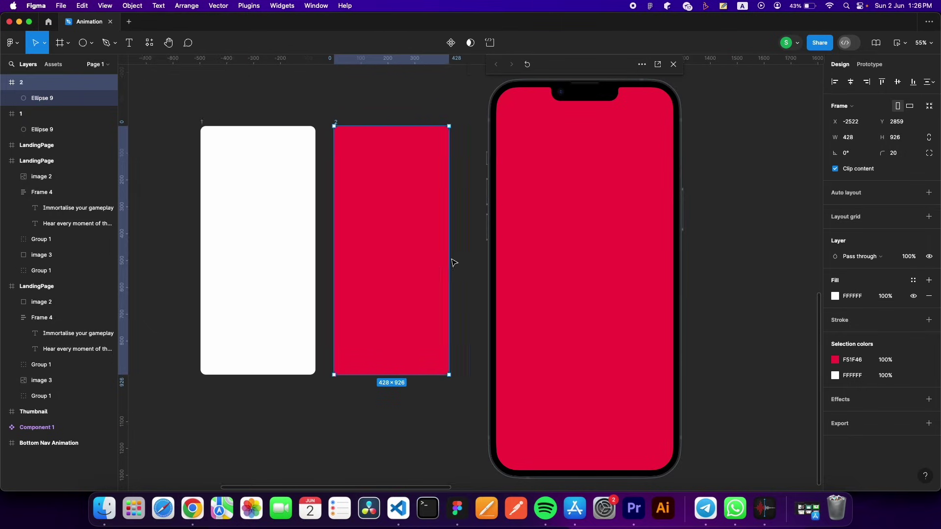
pyautogui.scroll(1, 463, 249)
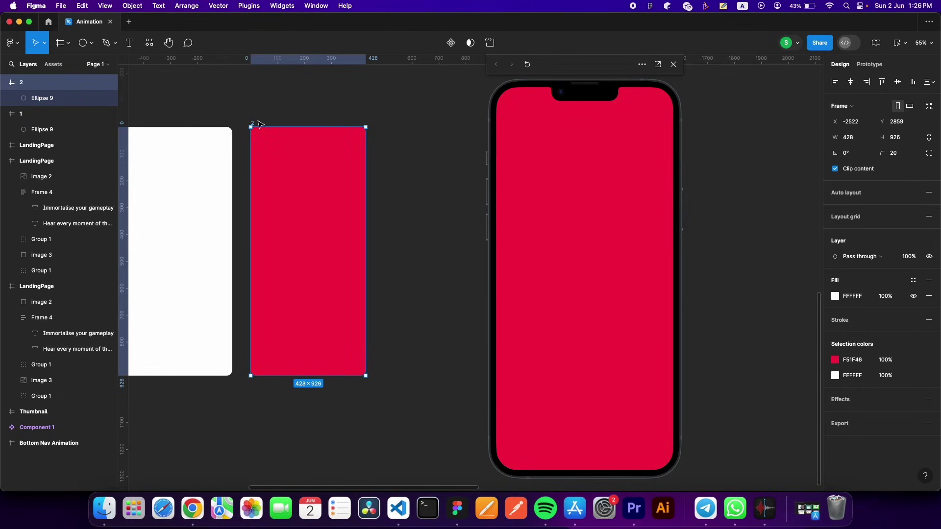
# Duplicate frame 2 as frame 3 and add 'LOGO' text centred both ways
pyautogui.moveTo(256, 126); pyautogui.dragTo(390, 125)
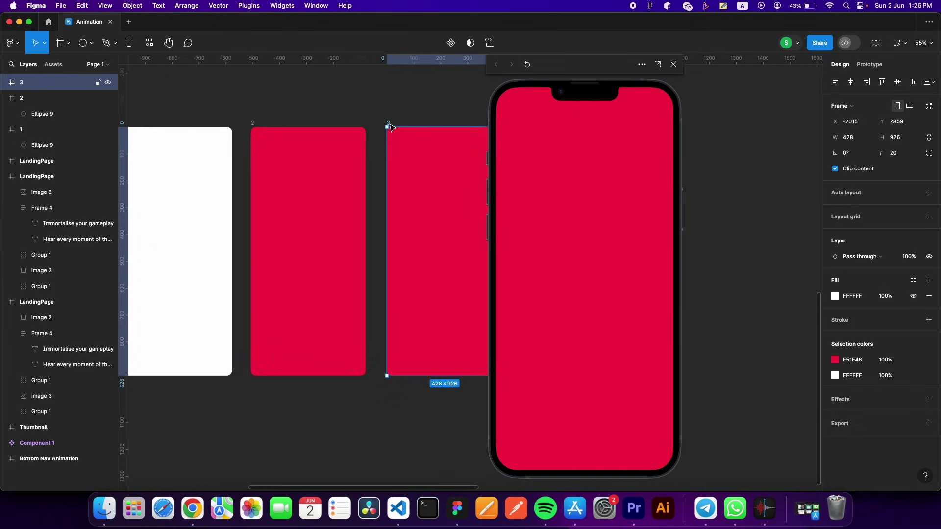
pyautogui.hscroll(3, 375, 162)
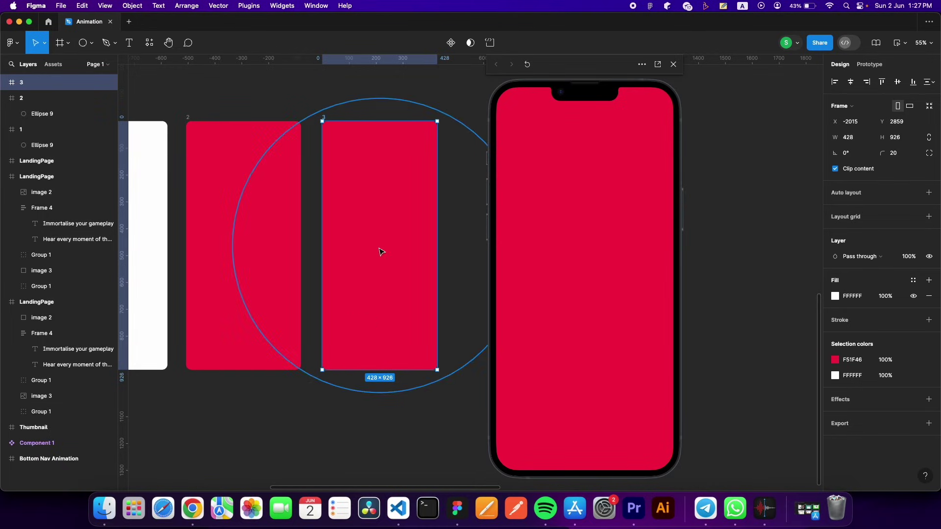
pyautogui.press('t')
pyautogui.click(363, 238)
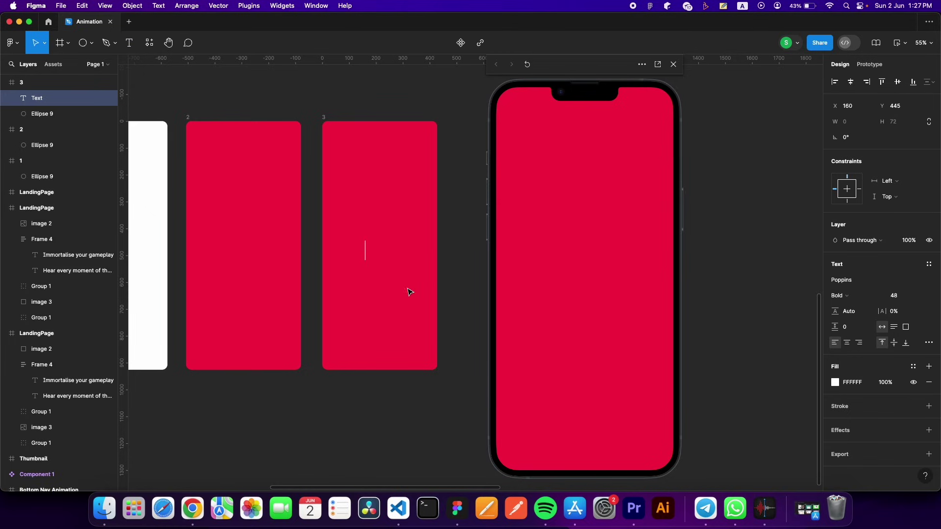
pyautogui.write('LO')
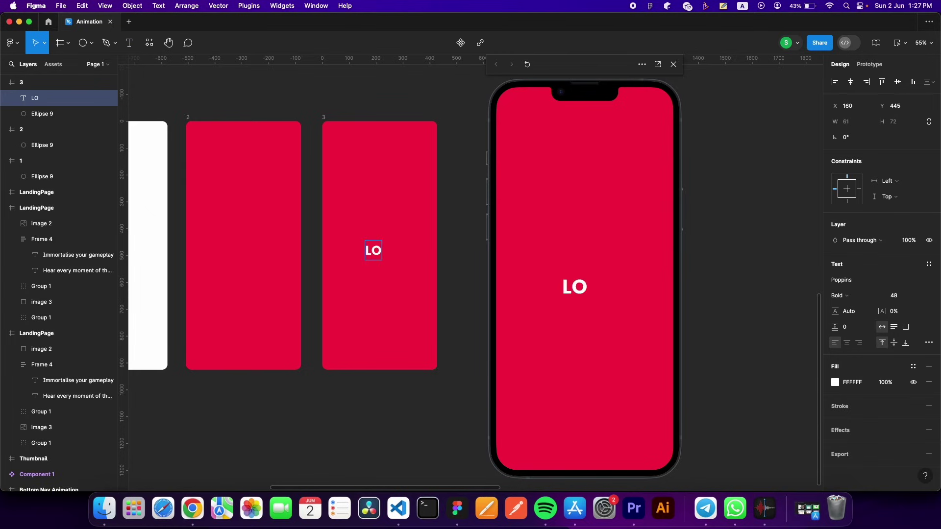
pyautogui.write('GO')
pyautogui.press('Escape')
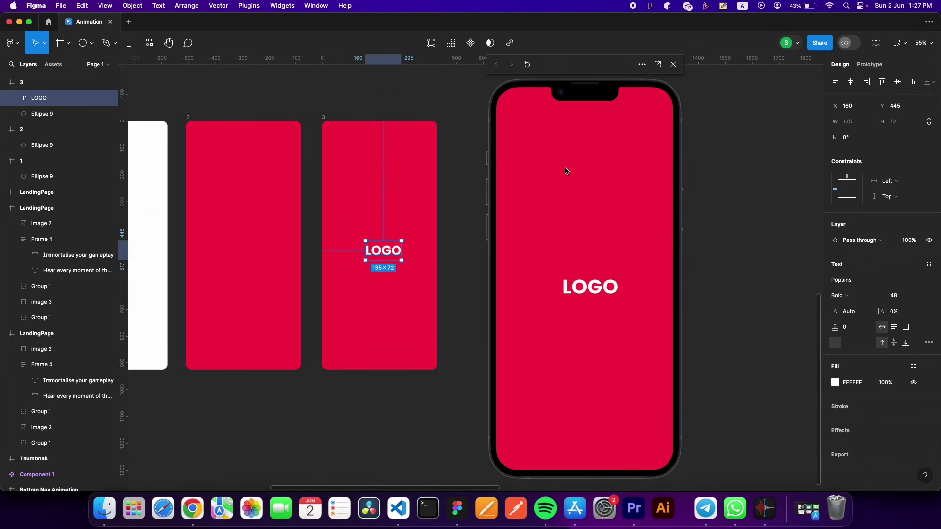
pyautogui.click(851, 81)
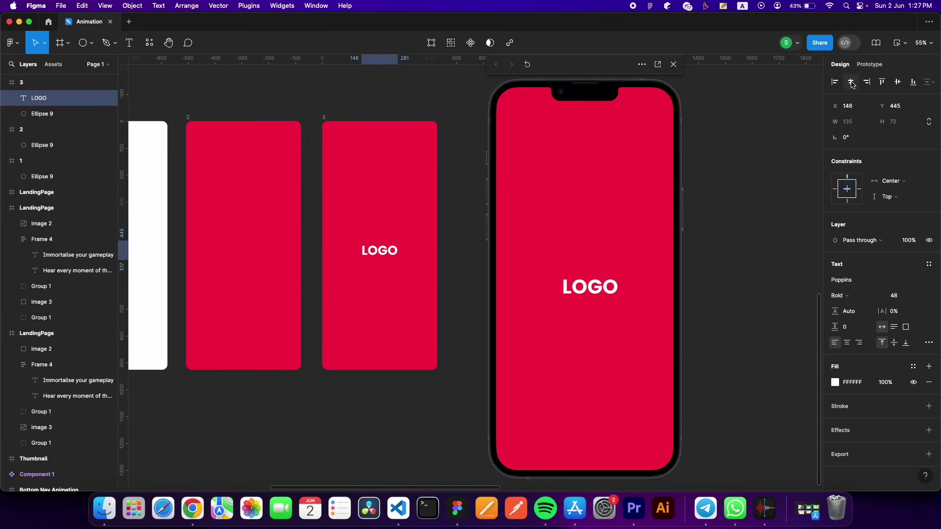
pyautogui.click(898, 81)
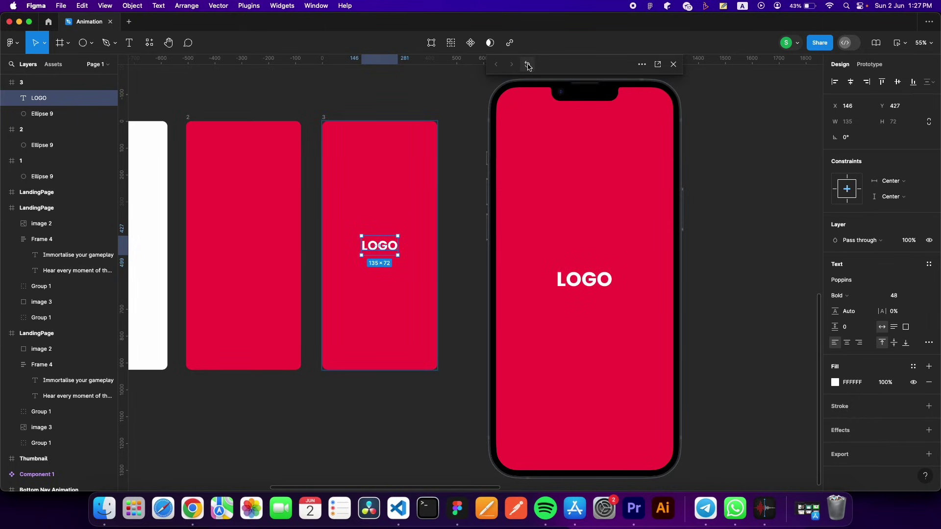
pyautogui.click(243, 195)
# Connect frame 2 to frame 3 with an After delay trigger of 1ms
pyautogui.hotkey('shift', 'e')
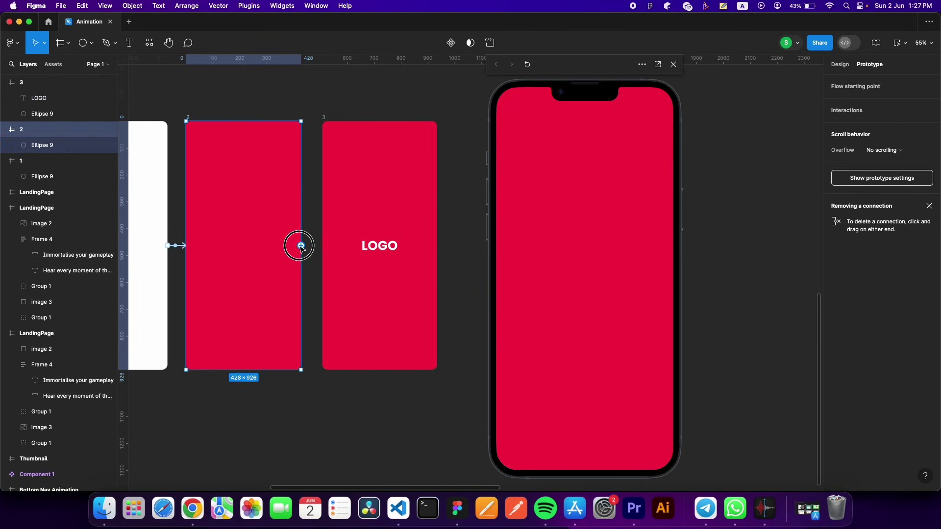
pyautogui.moveTo(301, 245); pyautogui.dragTo(346, 249)
pyautogui.click(291, 271)
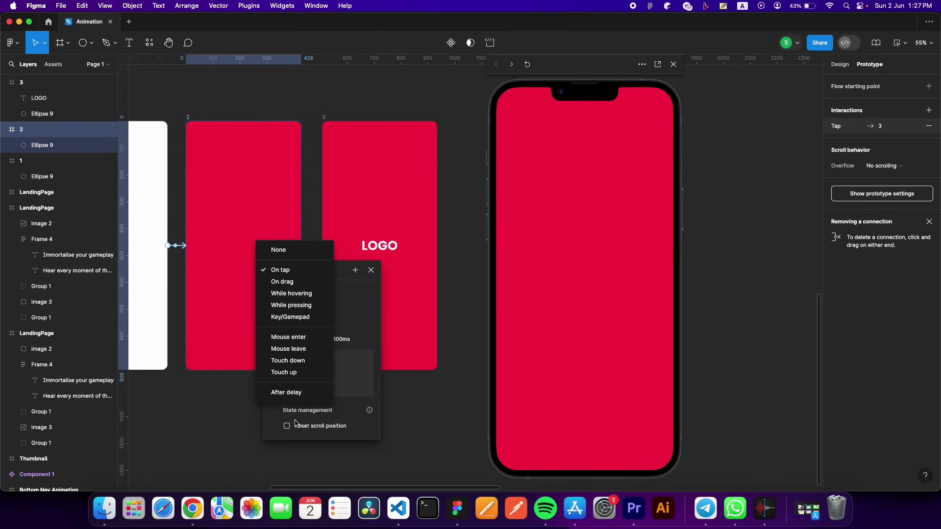
pyautogui.click(296, 394)
pyautogui.click(304, 286)
pyautogui.write('1')
pyautogui.press('Return')
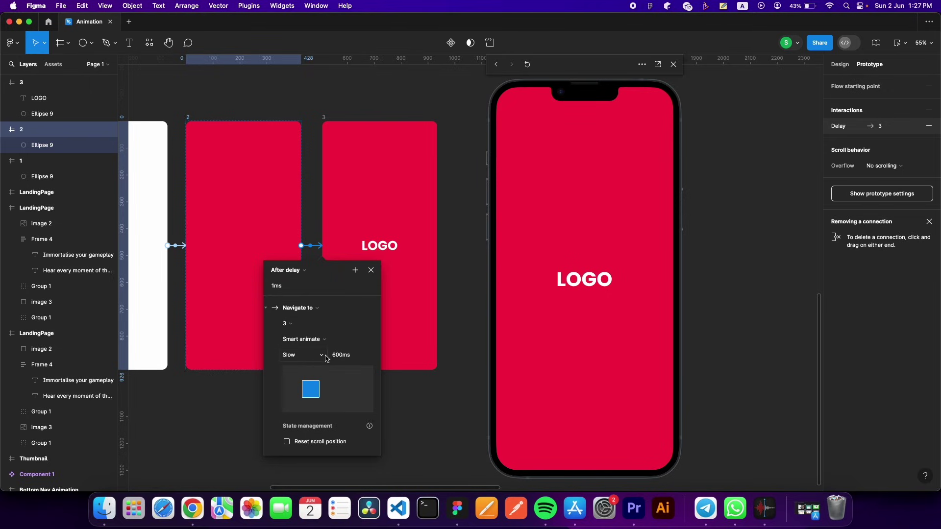
# Set a 300ms Smart animate transition and restart the preview
pyautogui.click(350, 357)
pyautogui.write('300')
pyautogui.click(326, 339)
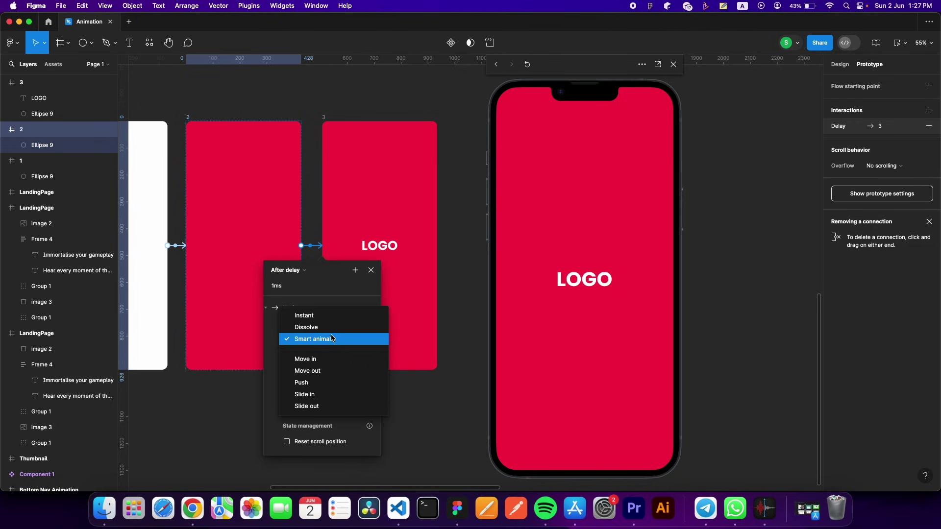
pyautogui.press('Escape')
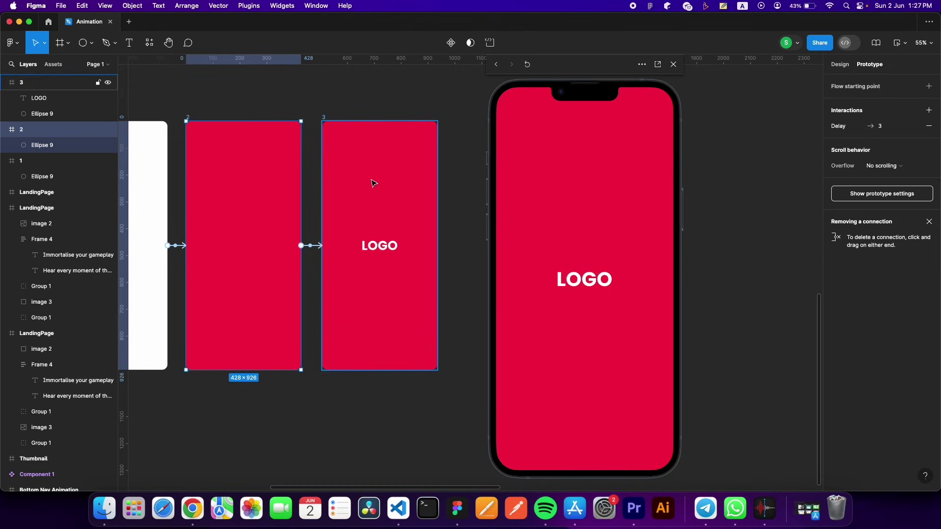
pyautogui.click(527, 66)
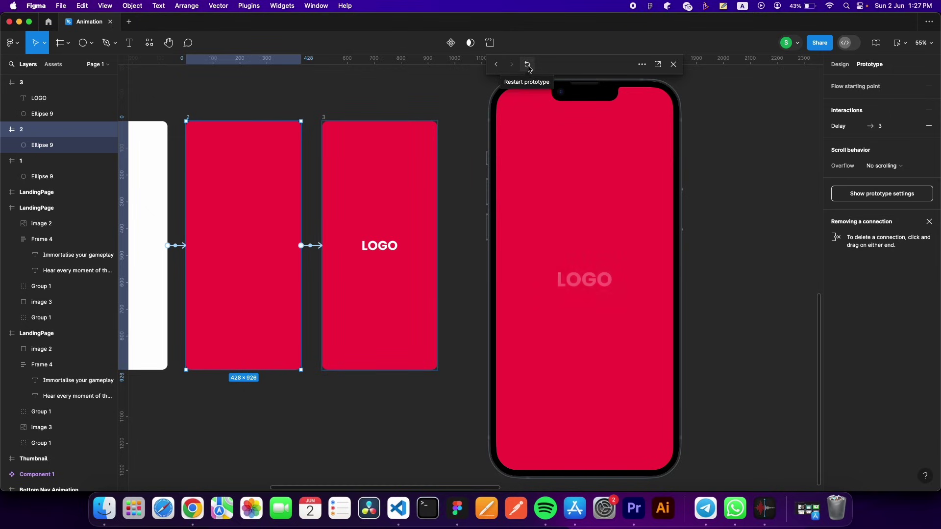
pyautogui.hscroll(-2, 346, 162)
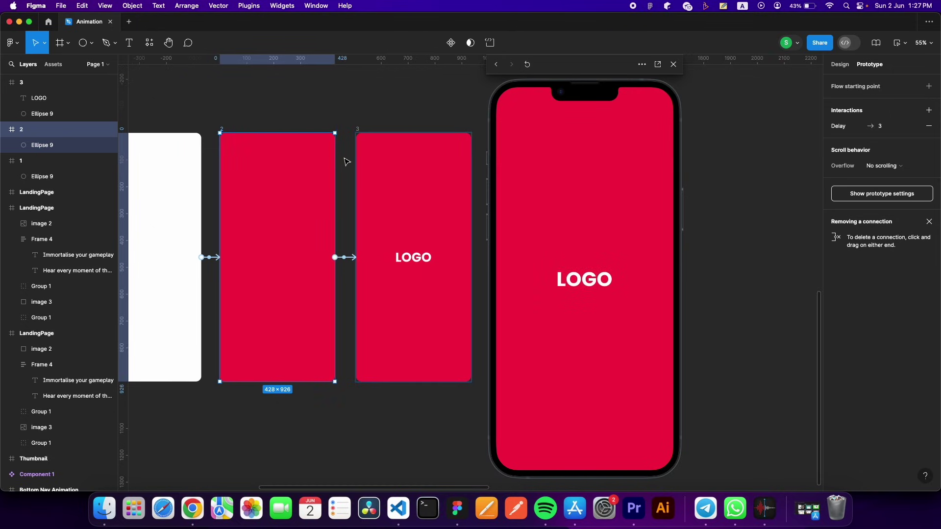
pyautogui.hscroll(-2, 173, 148)
pyautogui.hscroll(-5, 172, 147)
pyautogui.click(195, 134)
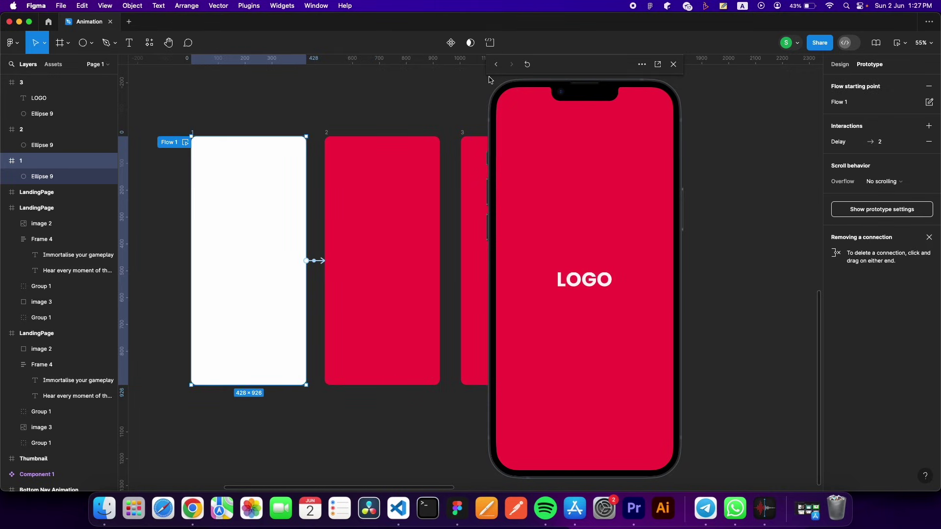
pyautogui.click(527, 64)
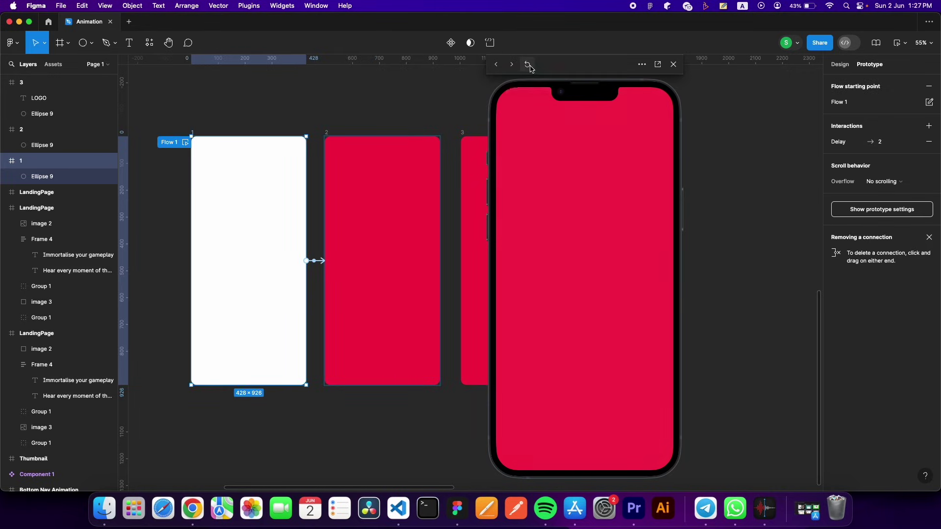